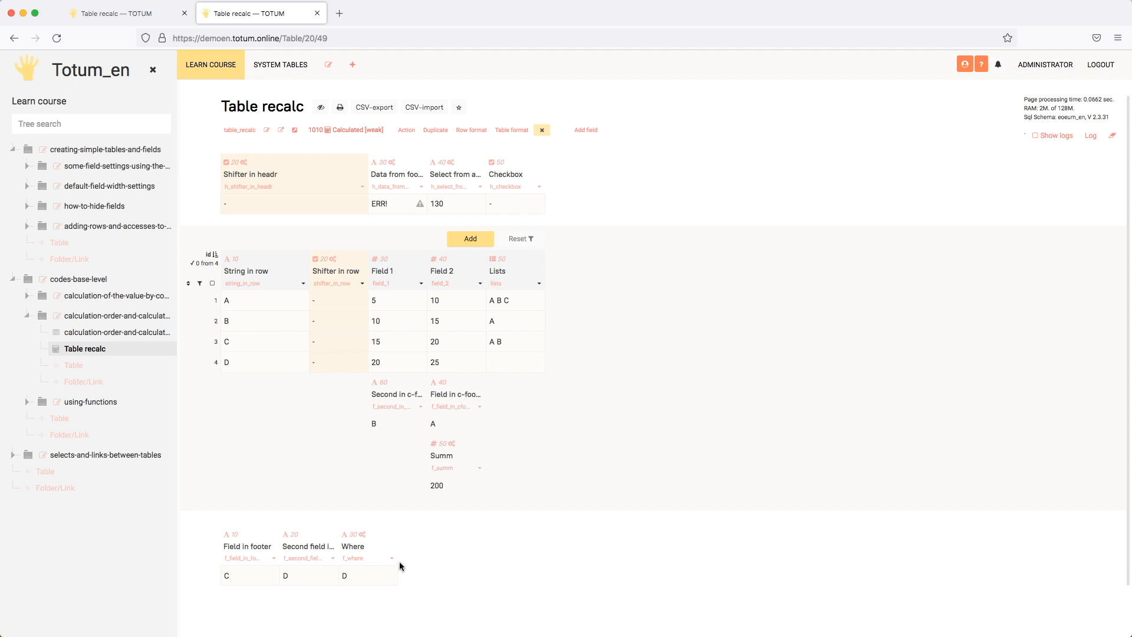
# - Add a footer field titled List after the Where field, with field type Data, and save it
pyautogui.click(393, 559)
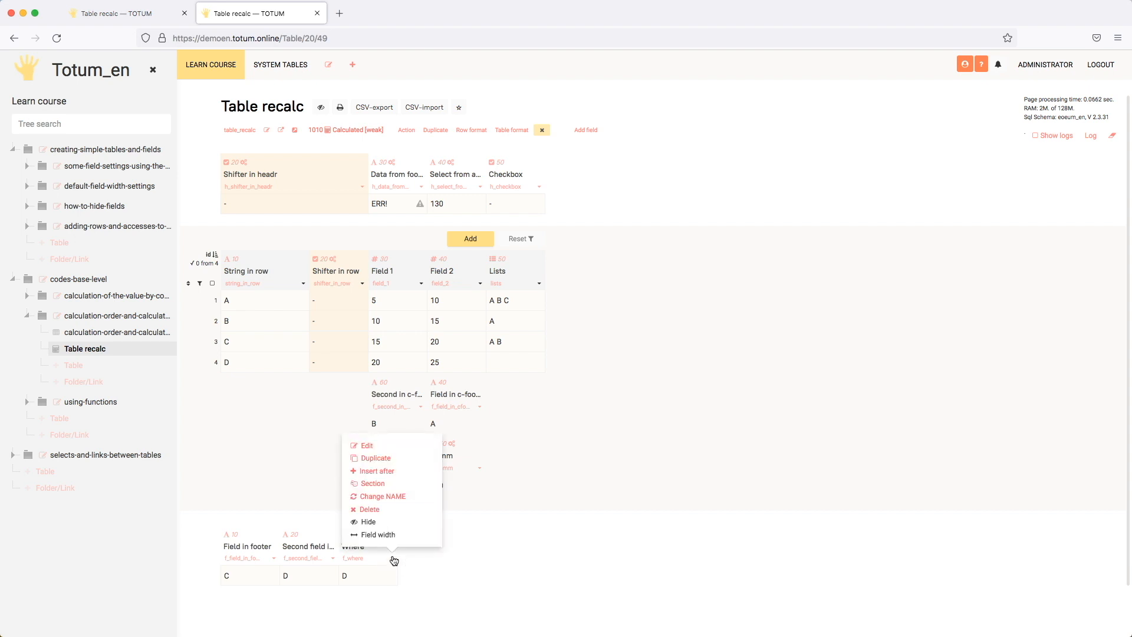
pyautogui.click(373, 470)
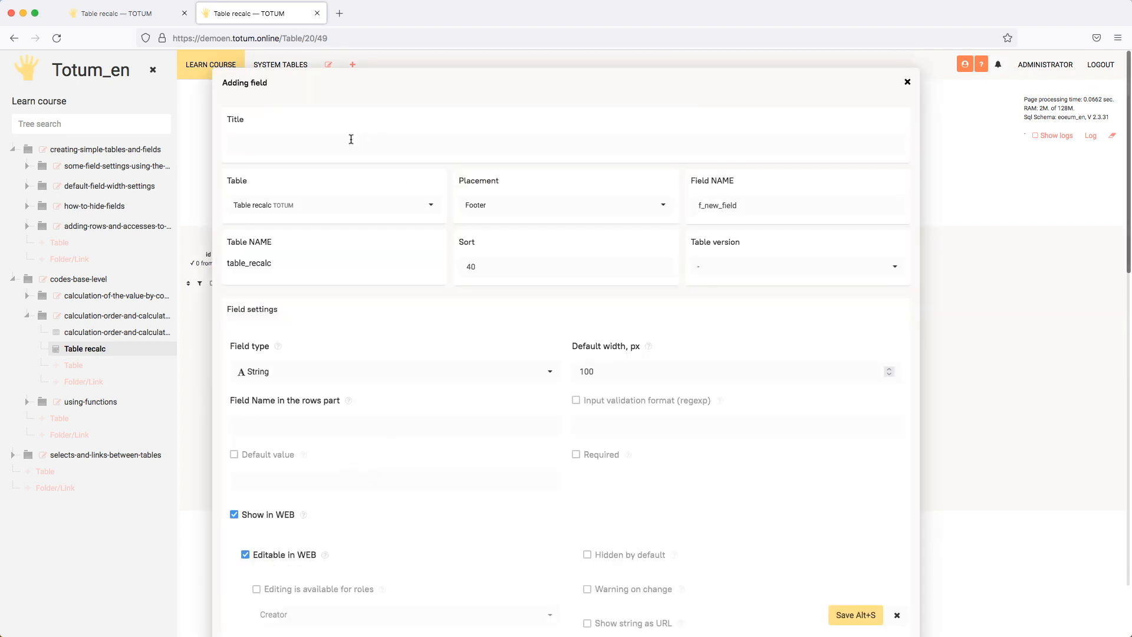
pyautogui.click(351, 139)
pyautogui.write('List')
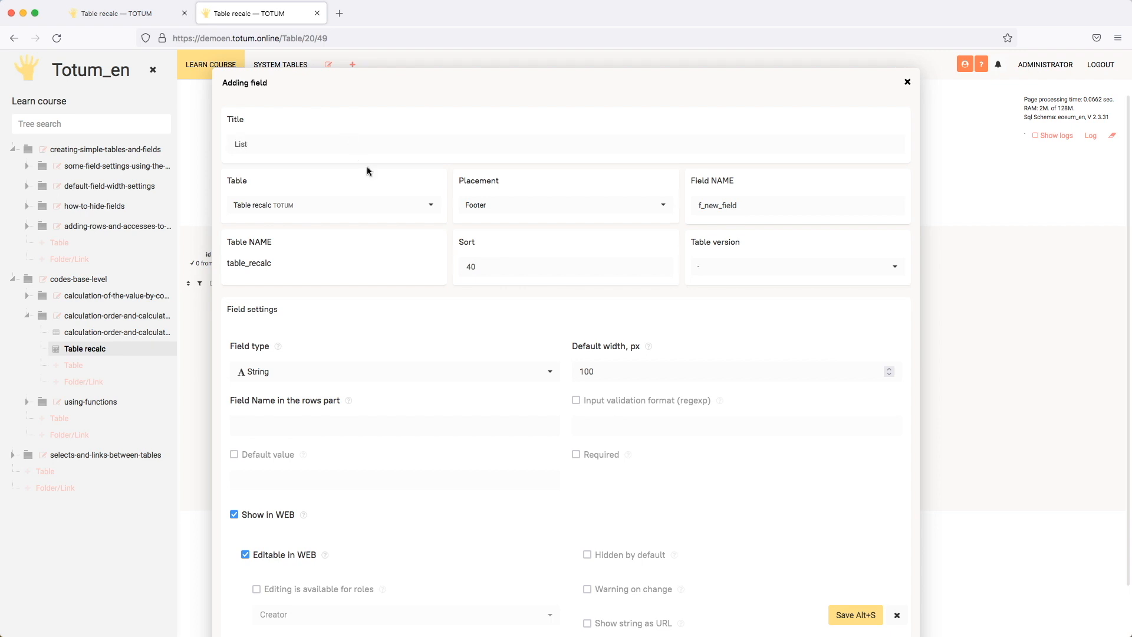
pyautogui.click(412, 371)
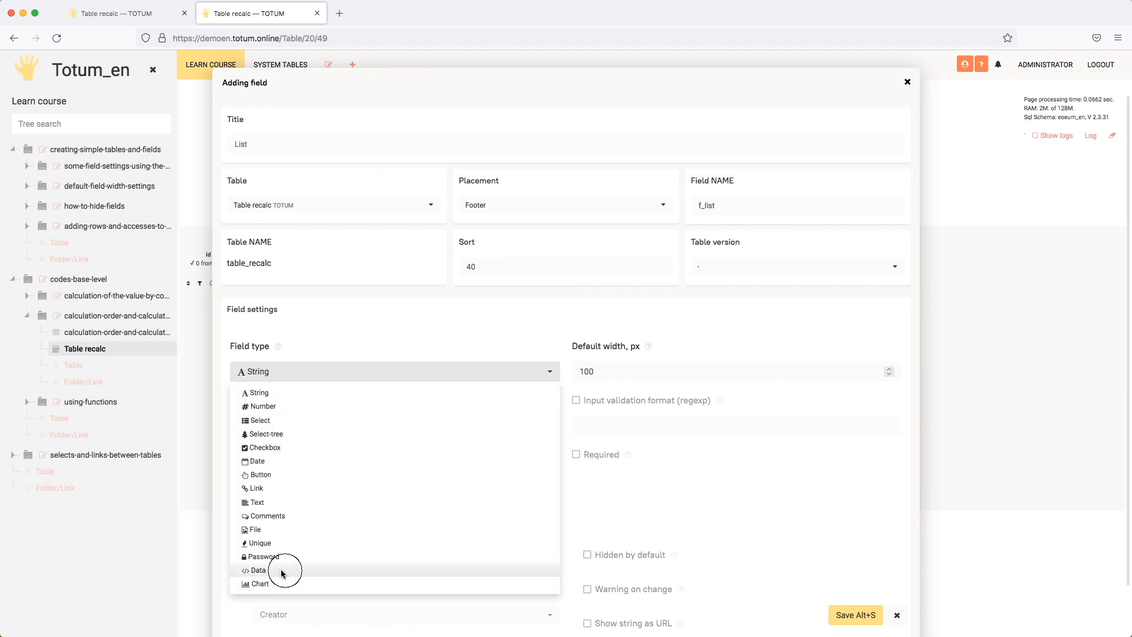
pyautogui.click(282, 571)
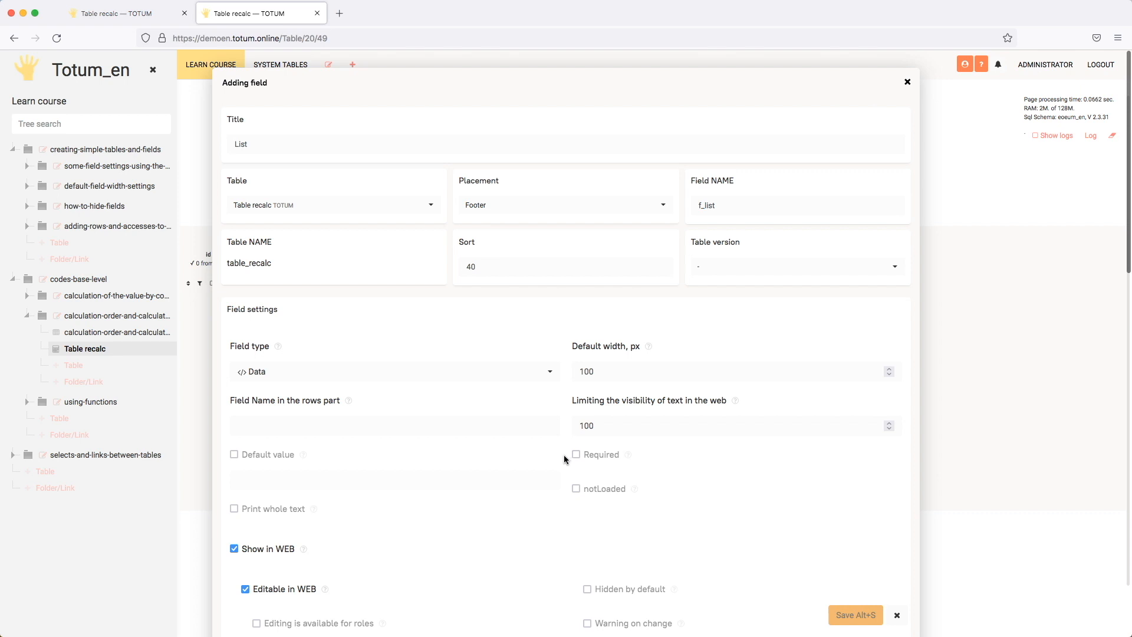
pyautogui.hotkey('alt', 's')
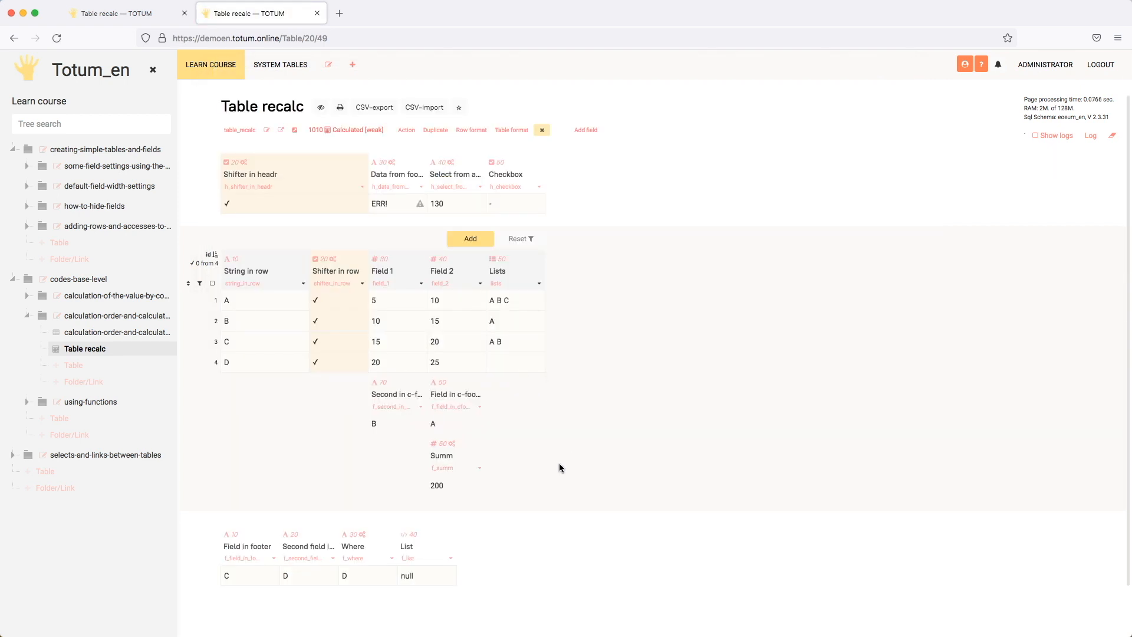
# - Enable Code in the List field's settings and insert the selectList function into it
pyautogui.click(453, 561)
pyautogui.scroll(-10, 527, 342)
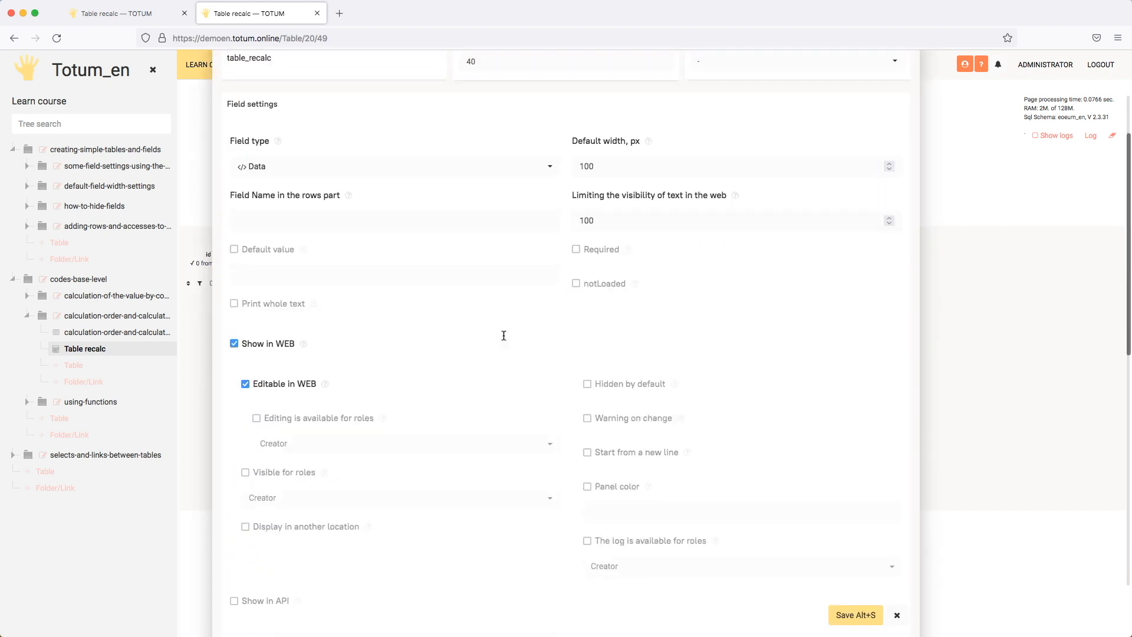
pyautogui.click(239, 354)
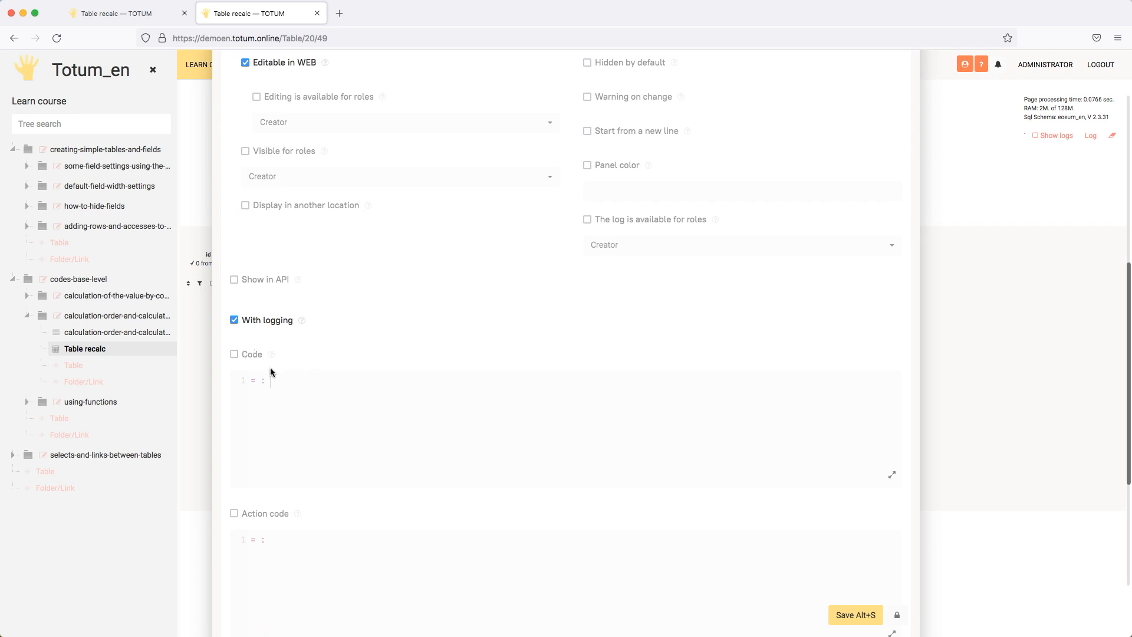
pyautogui.click(296, 384)
pyautogui.write('sel')
pyautogui.press('Down')
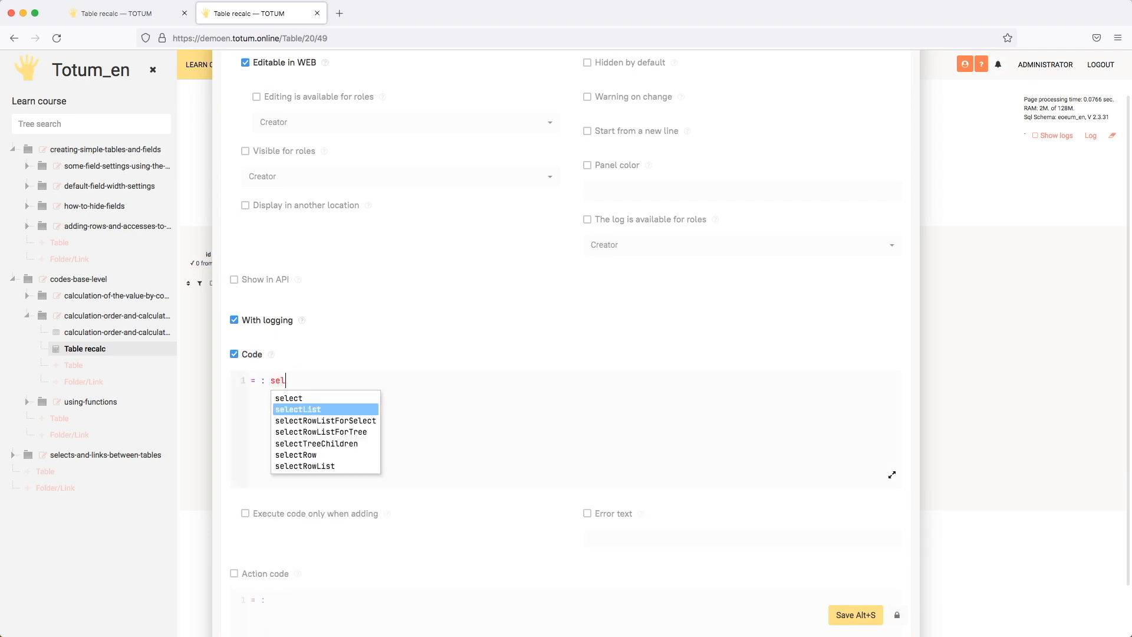
pyautogui.press('Return')
pyautogui.write('(')
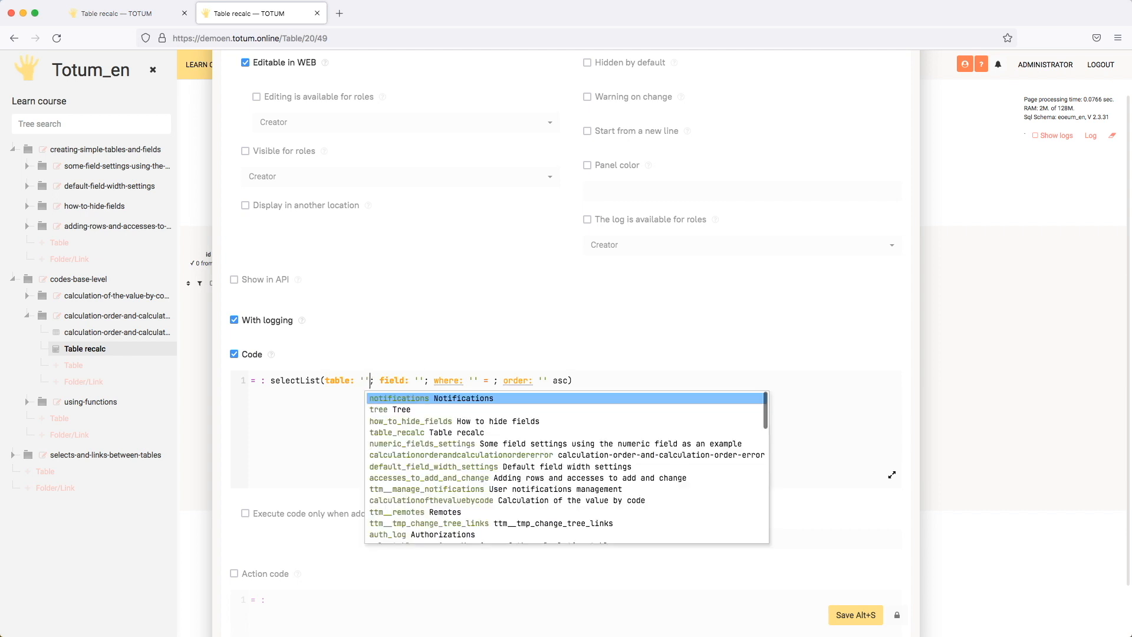
# - Set selectList's table parameter to $#ntn and its field parameter to 'field_1'
pyautogui.press('BackSpace')
pyautogui.press('BackSpace')
pyautogui.write('$#ntn')
pyautogui.press('Return')
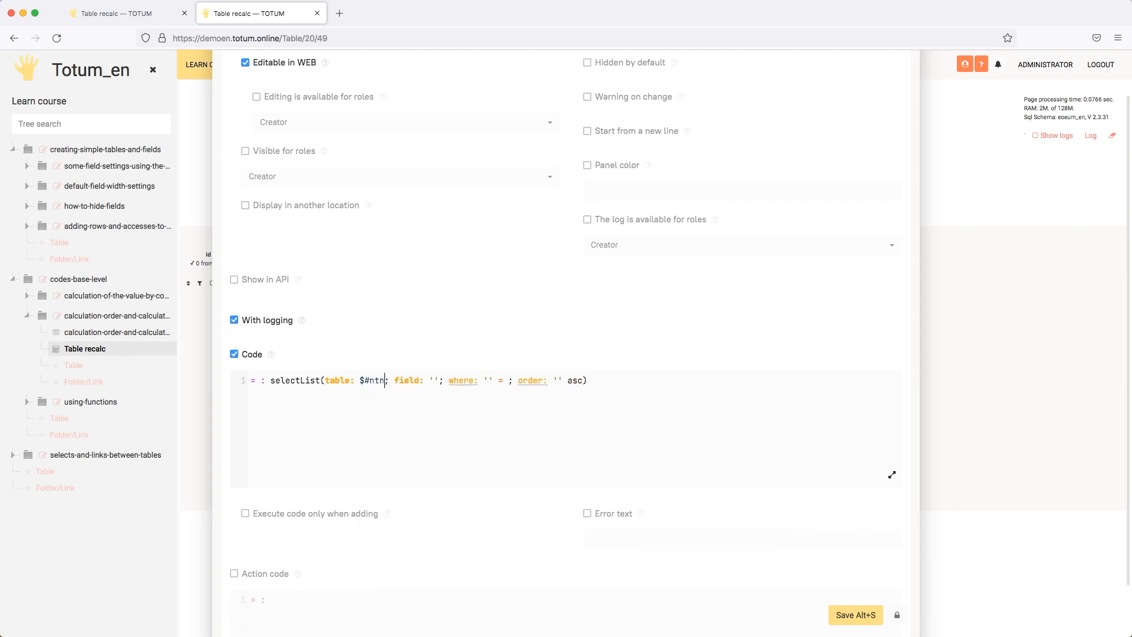
pyautogui.press('Tab')
pyautogui.write('fi')
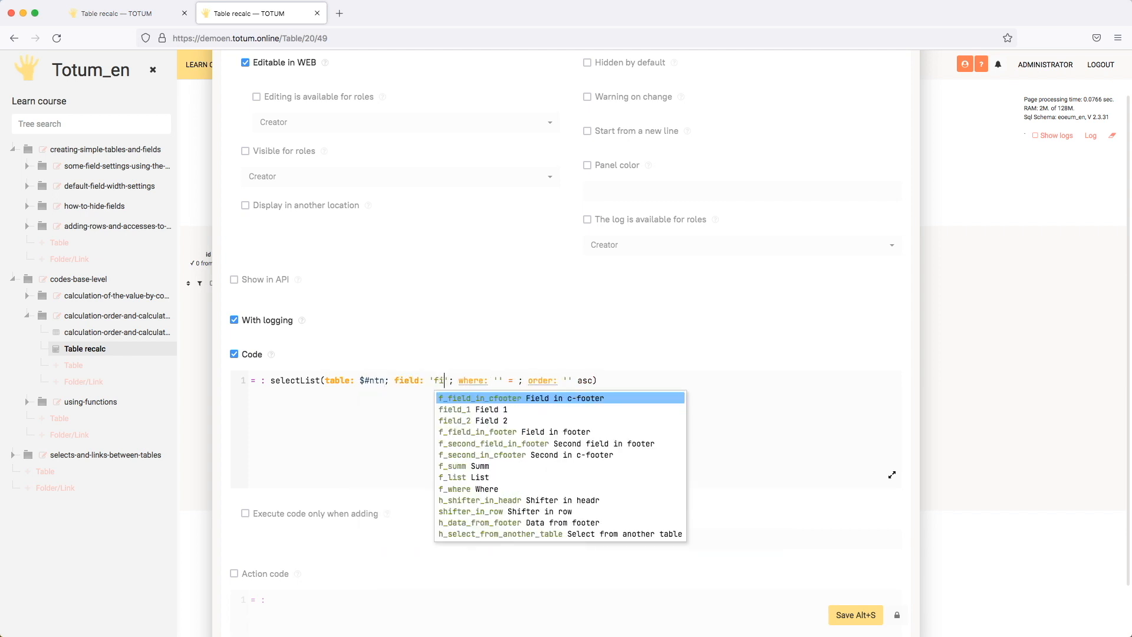
pyautogui.press('Down')
pyautogui.press('Return')
# - Remove the where and order parameters from the selectList code
pyautogui.press('Tab')
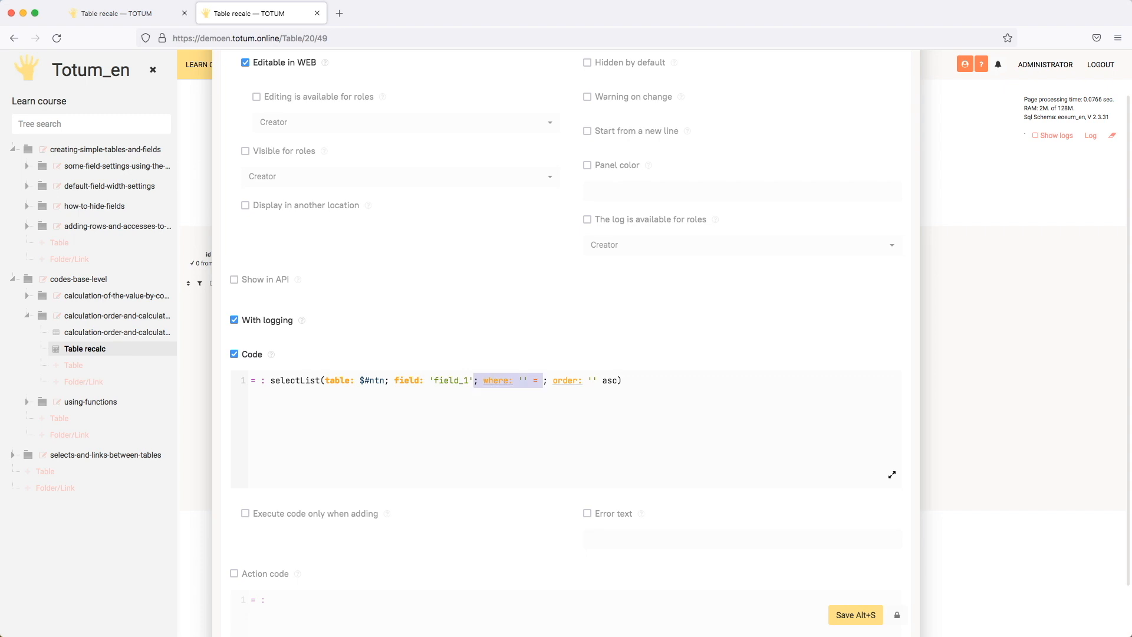
pyautogui.press('BackSpace')
pyautogui.press('Tab')
pyautogui.press('BackSpace')
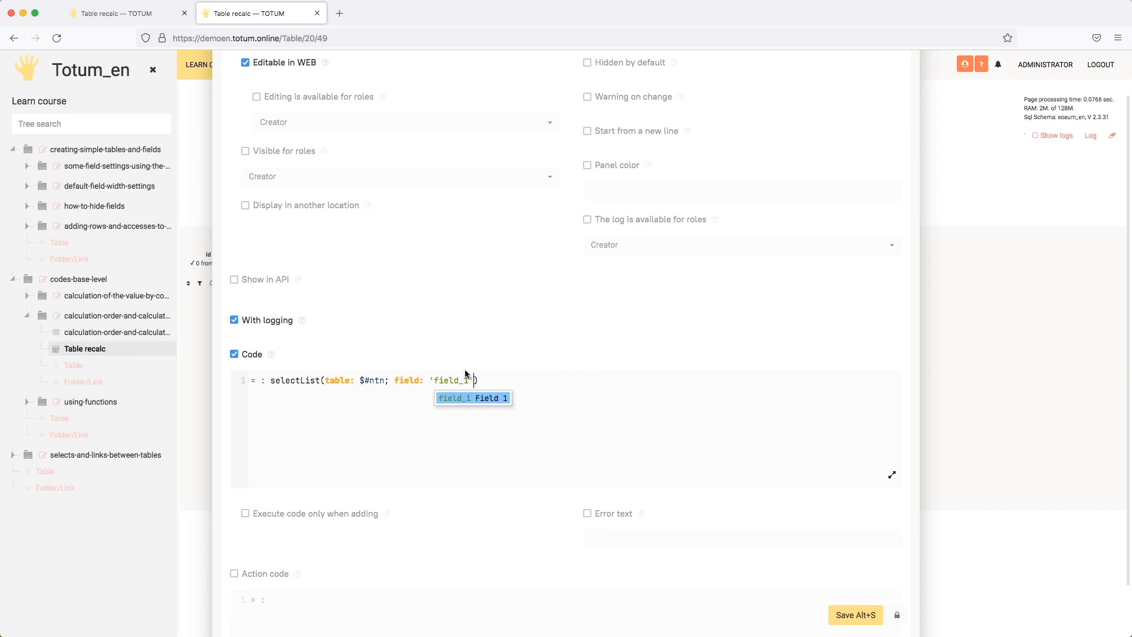
pyautogui.click(491, 377)
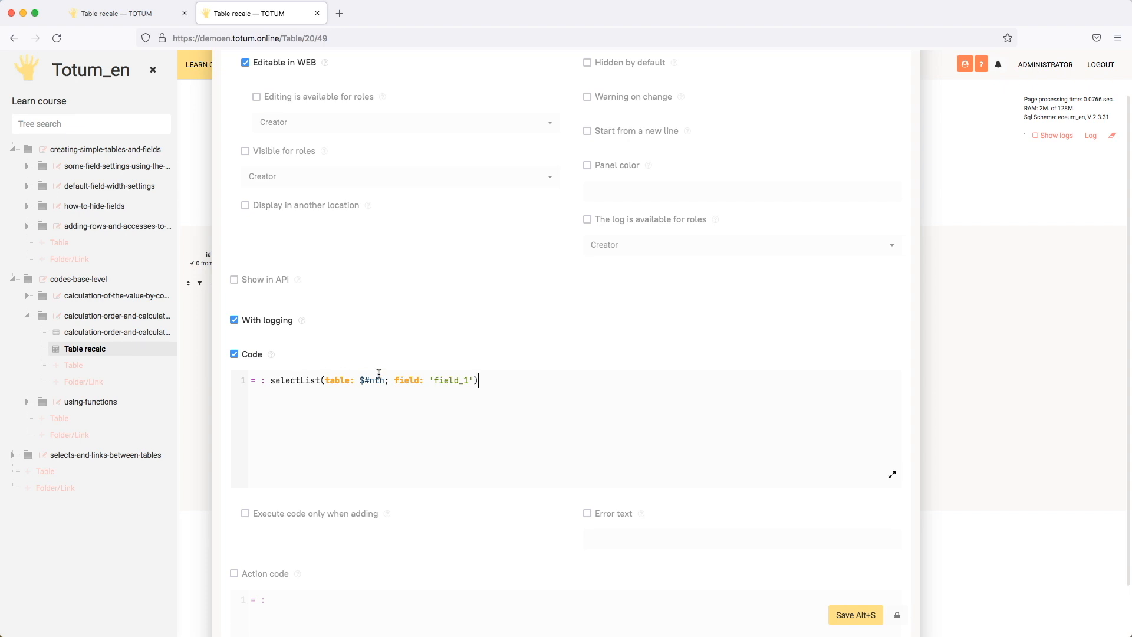
# - Save the List field's settings and view its full value in the footer
pyautogui.click(852, 615)
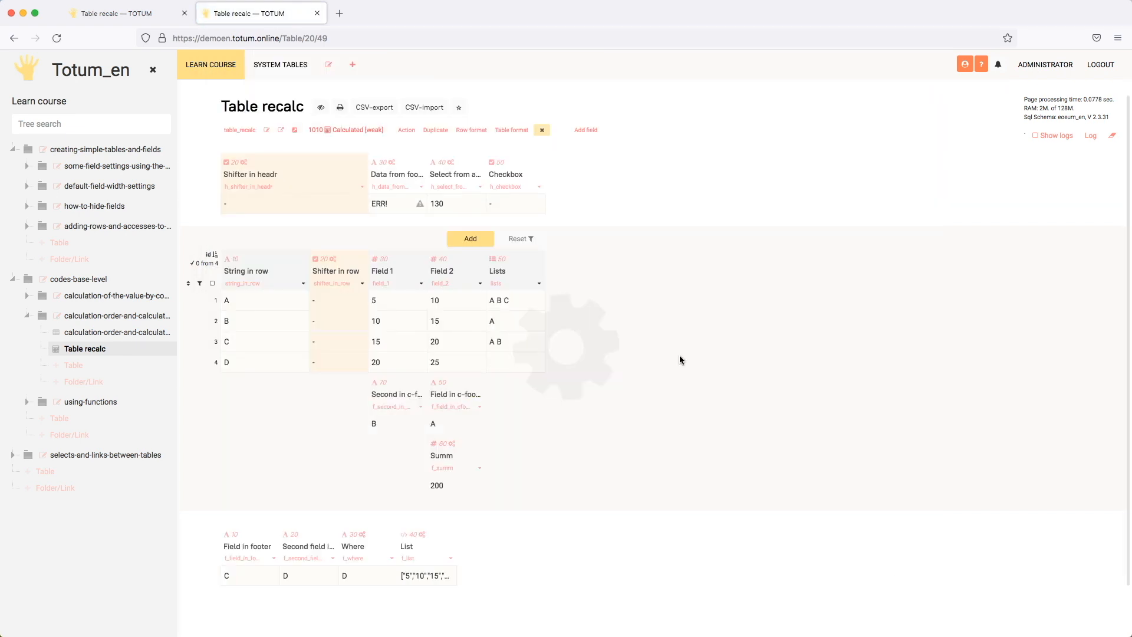
pyautogui.click(424, 576)
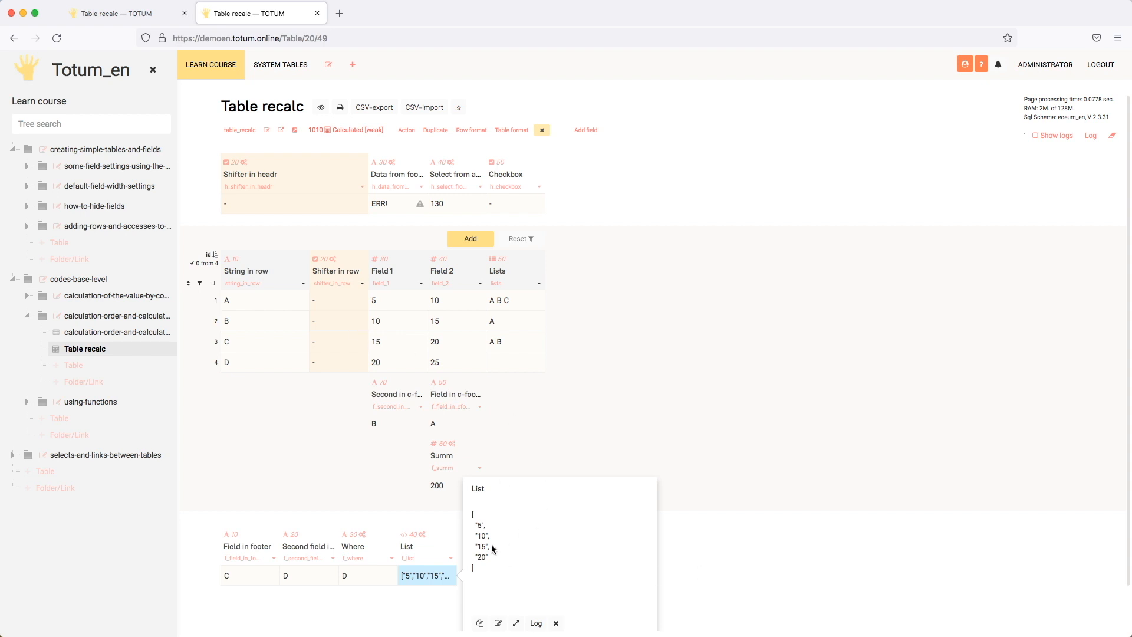
pyautogui.click(719, 546)
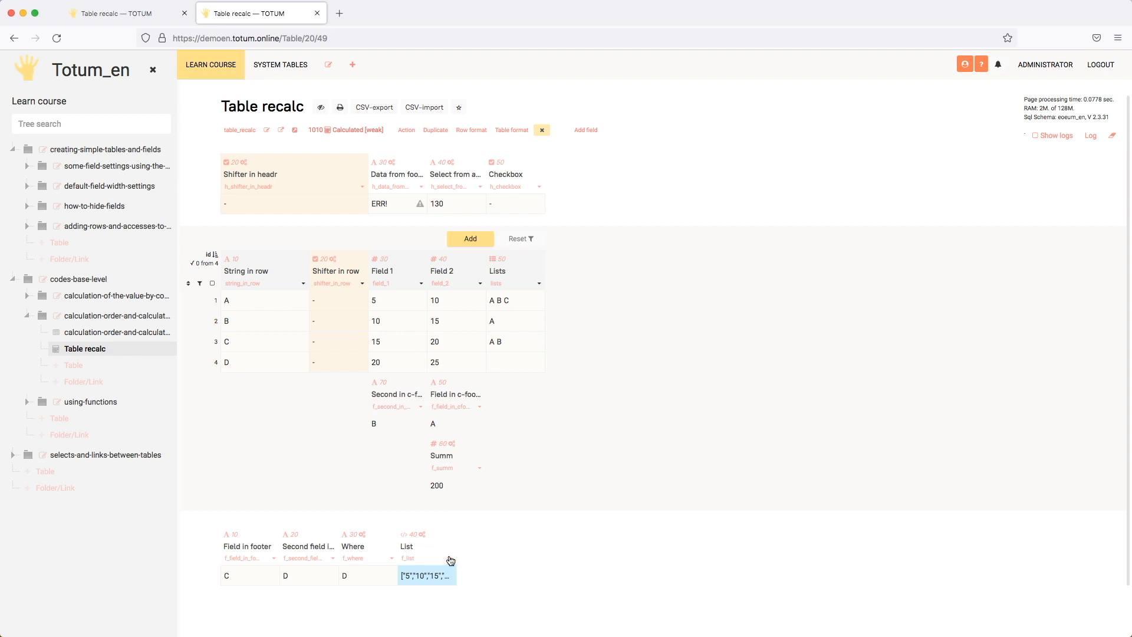
# - Add the parameter order: 'field_1' desc to the List field's selectList code and save the field
pyautogui.click(451, 558)
pyautogui.scroll(-7, 678, 442)
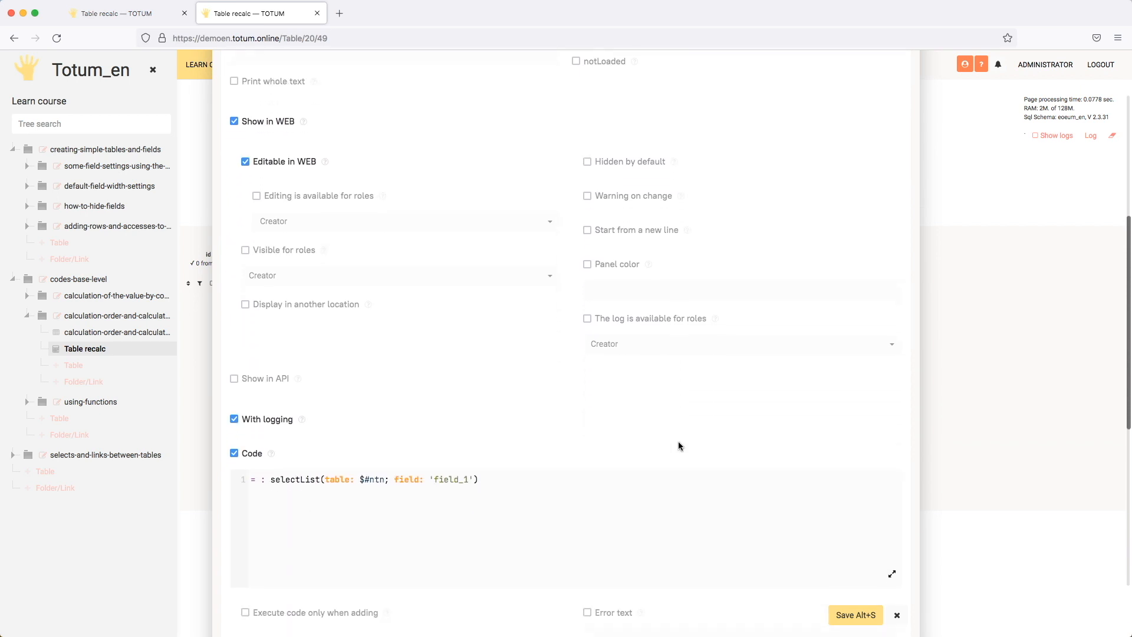
pyautogui.scroll(-1, 678, 442)
pyautogui.click(475, 445)
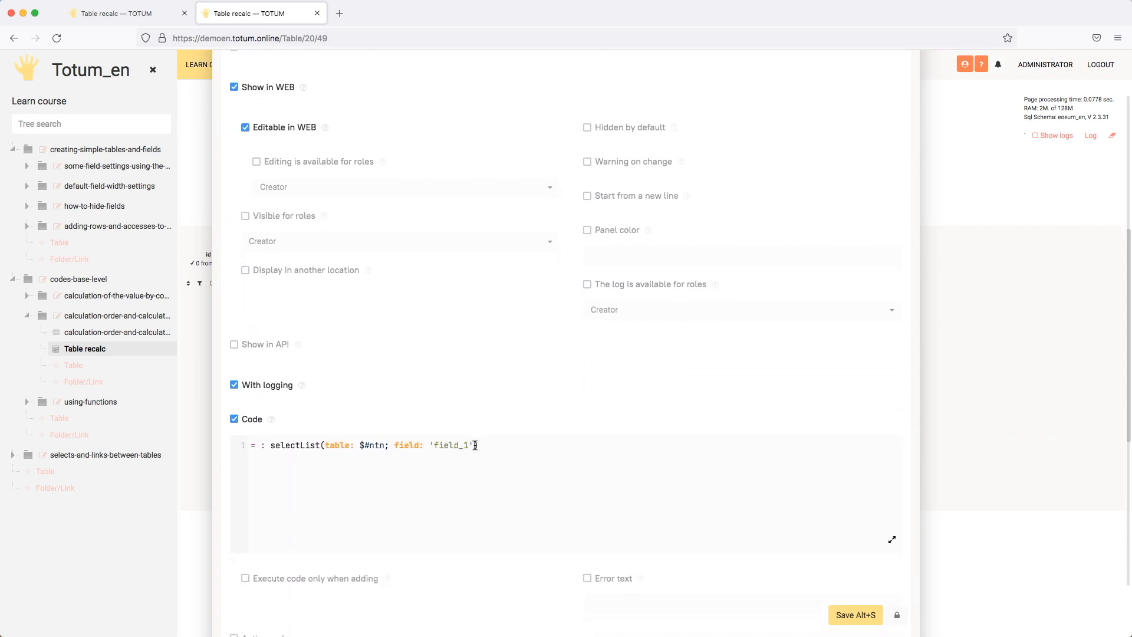
pyautogui.write('; ord')
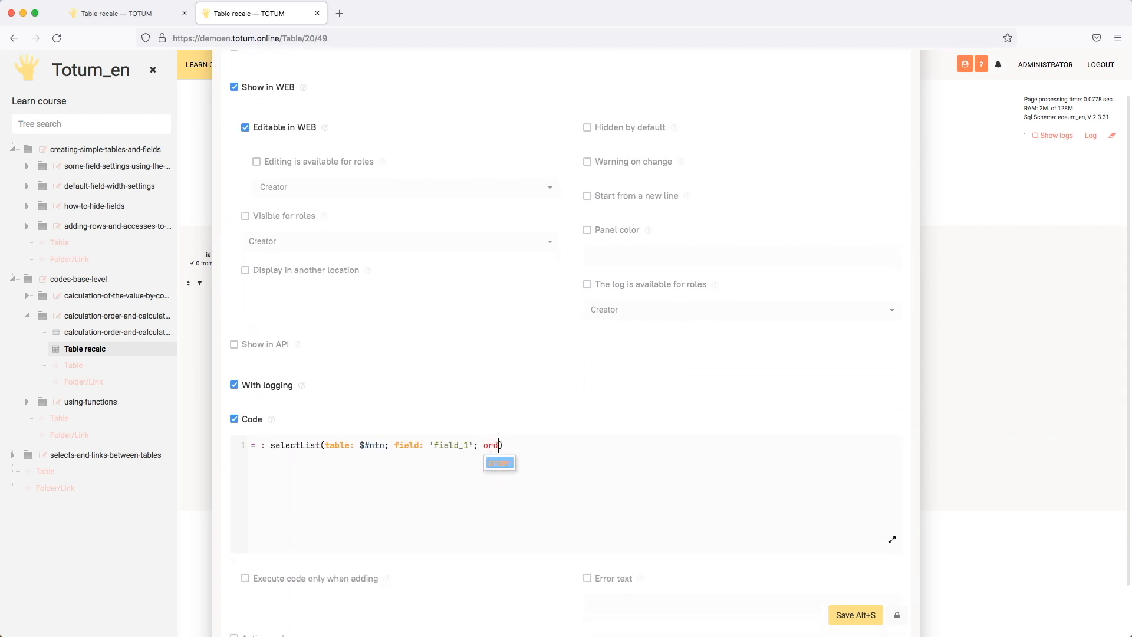
pyautogui.press('Return')
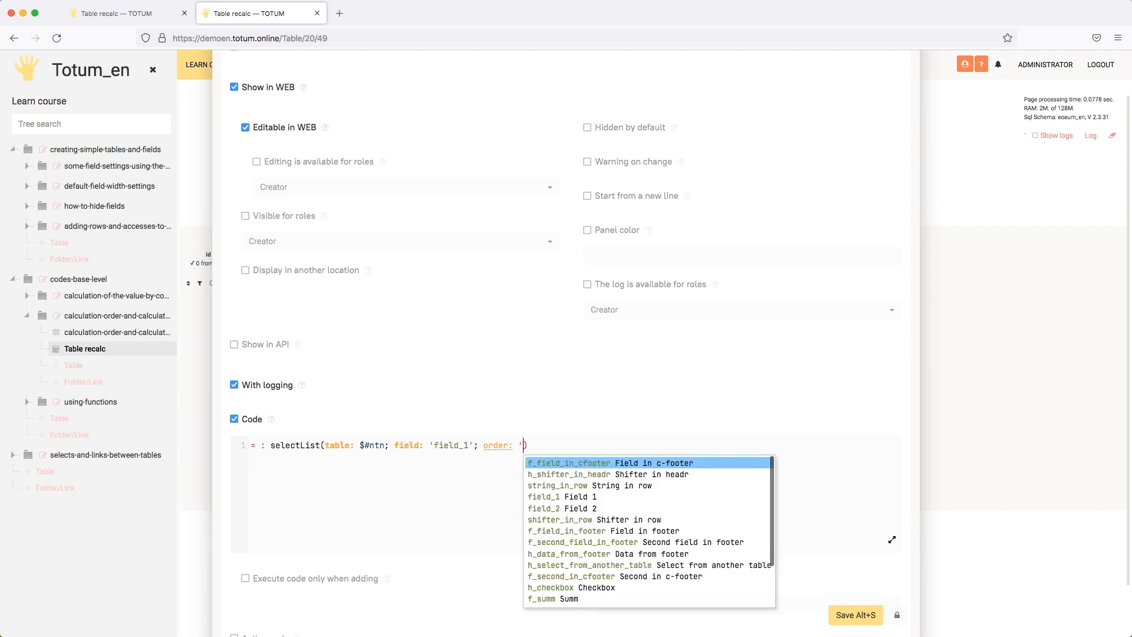
pyautogui.write("'fi")
pyautogui.press('Return')
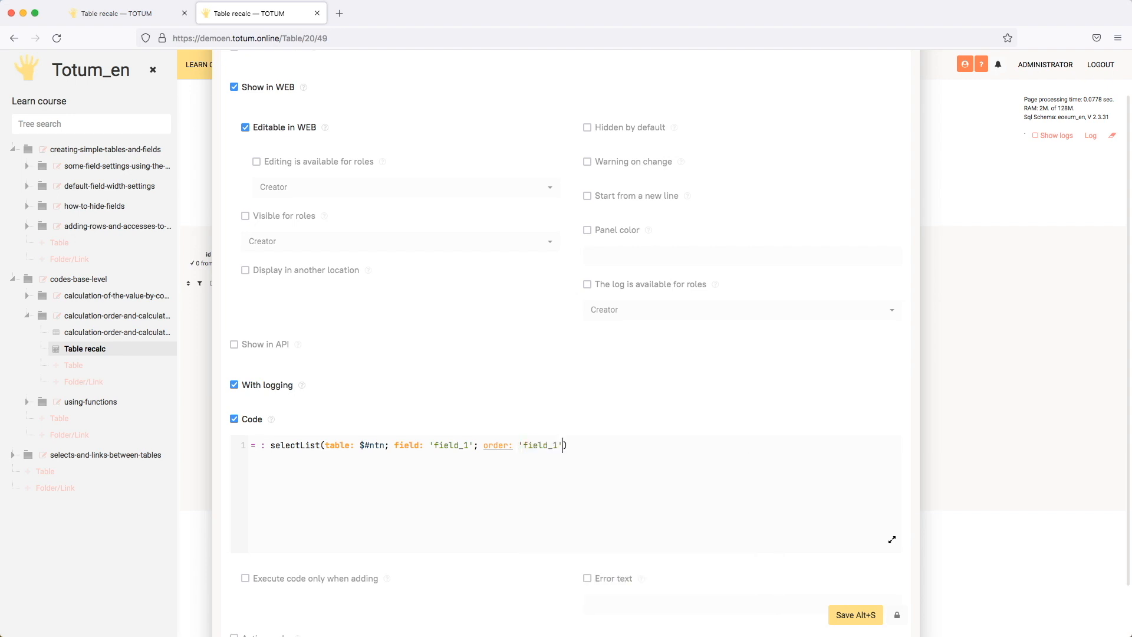
pyautogui.write('dest')
pyautogui.press('BackSpace')
pyautogui.write('c')
pyautogui.hotkey('alt', 's')
# - Examine the order of the values in the List footer field
pyautogui.click(425, 574)
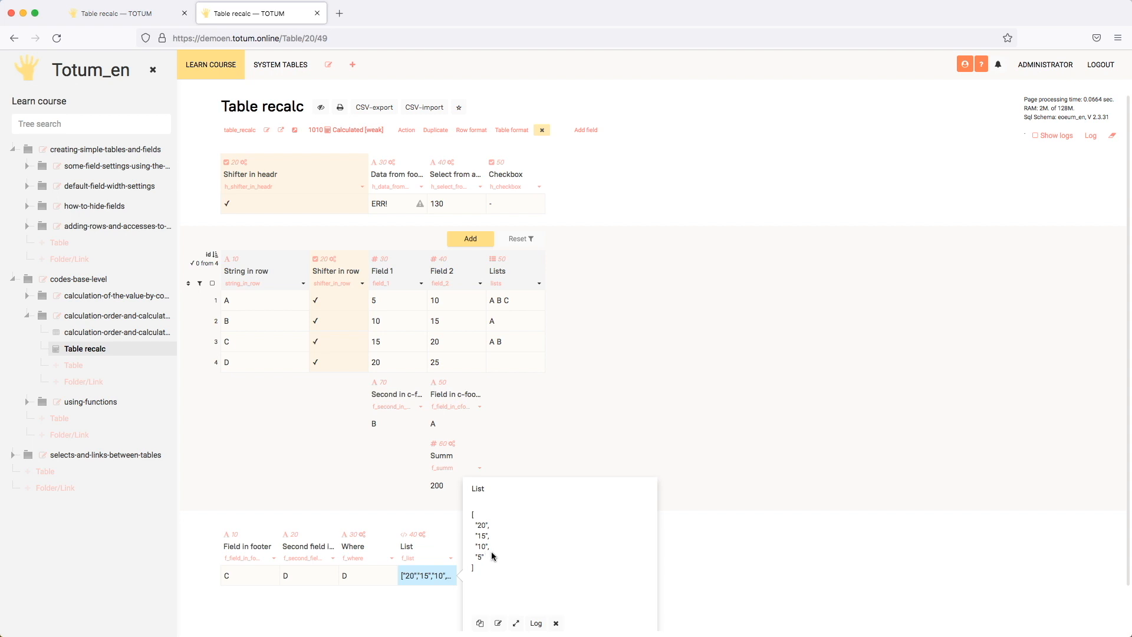
pyautogui.click(438, 581)
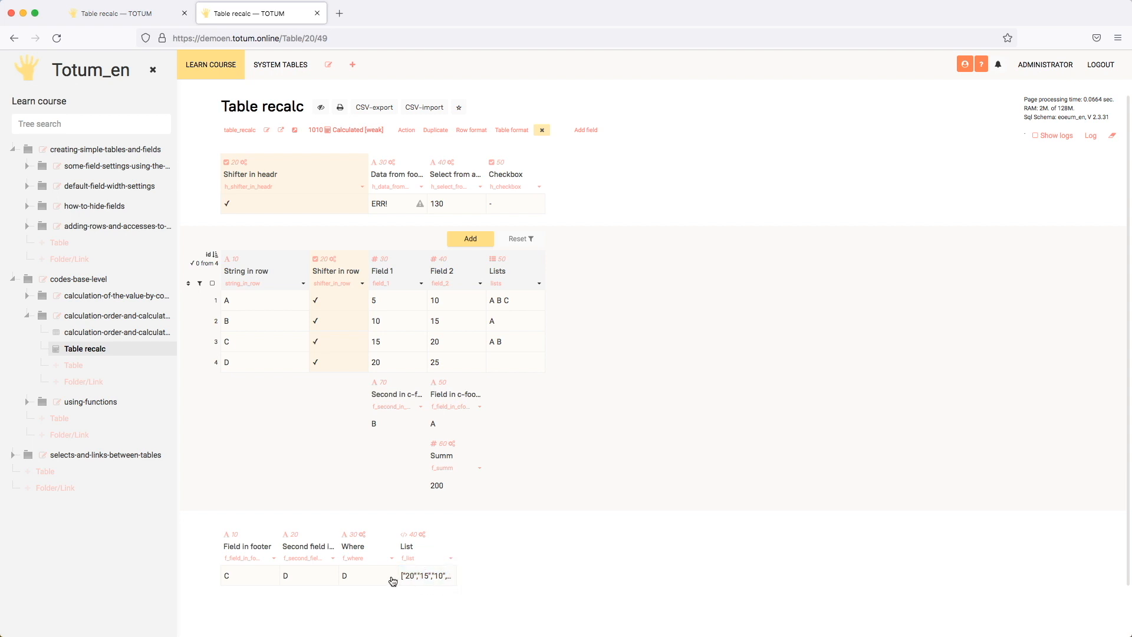
pyautogui.click(444, 284)
# - Insert the condition where: 'field_2' >= 20 before the order parameter in the List field's code and save the field
pyautogui.click(452, 559)
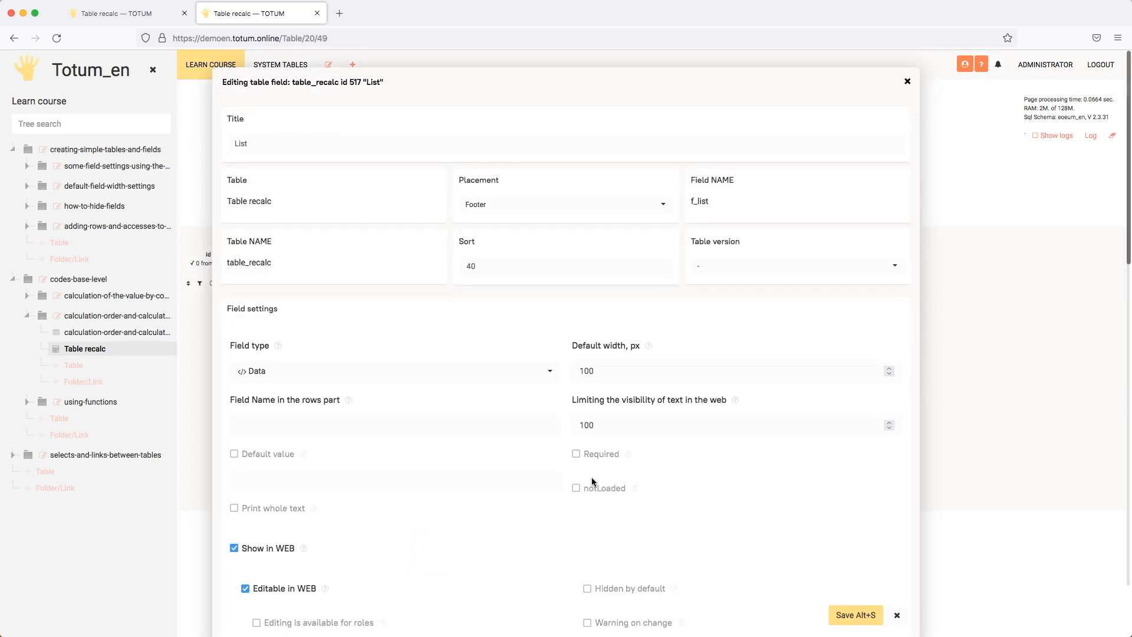
pyautogui.scroll(-10, 591, 477)
pyautogui.click(483, 442)
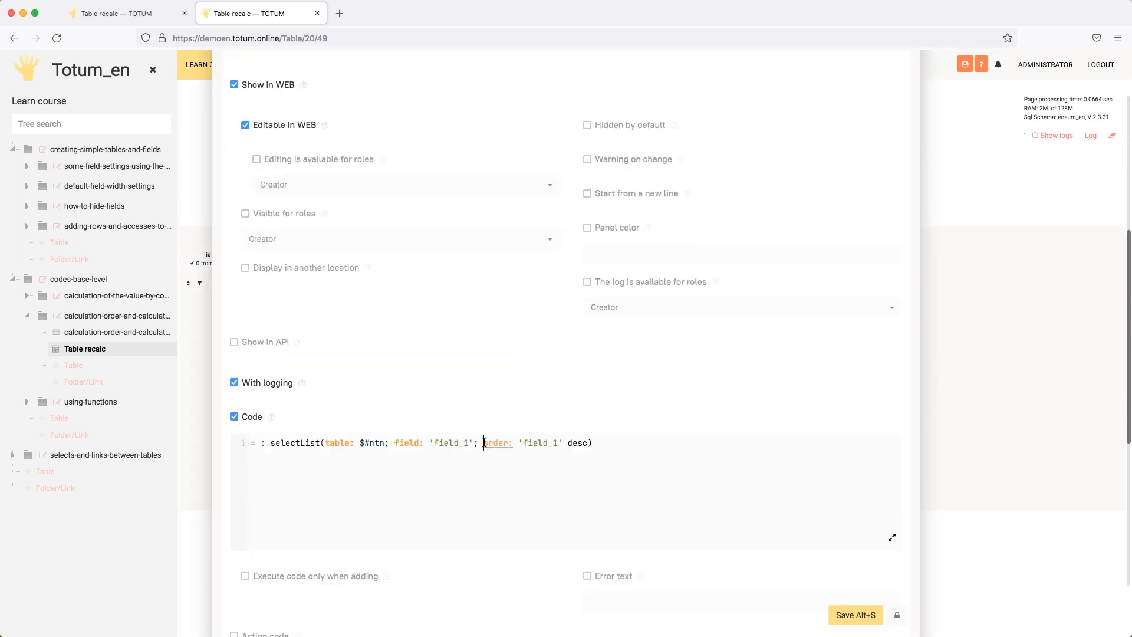
pyautogui.write('whe')
pyautogui.press('Return')
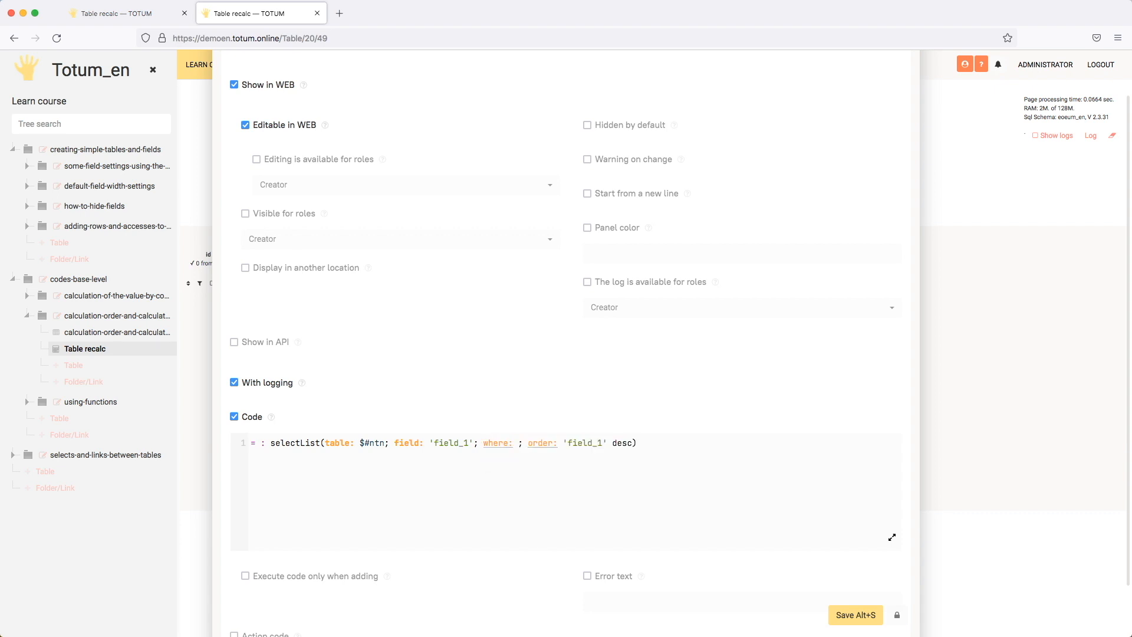
pyautogui.write("'field_2'")
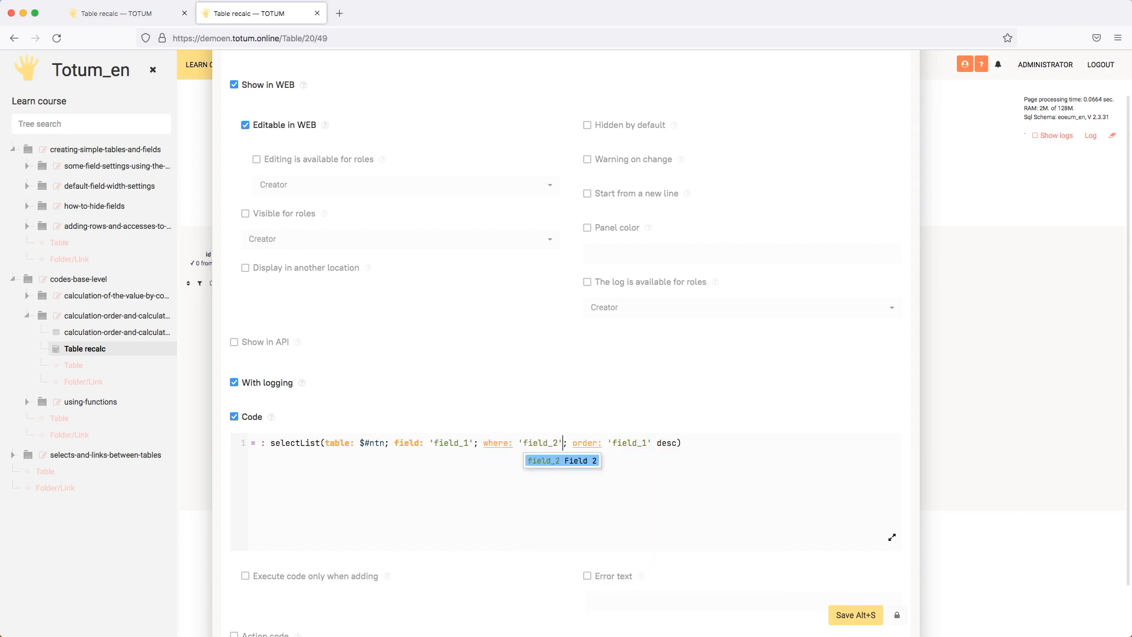
pyautogui.write(' >= 20')
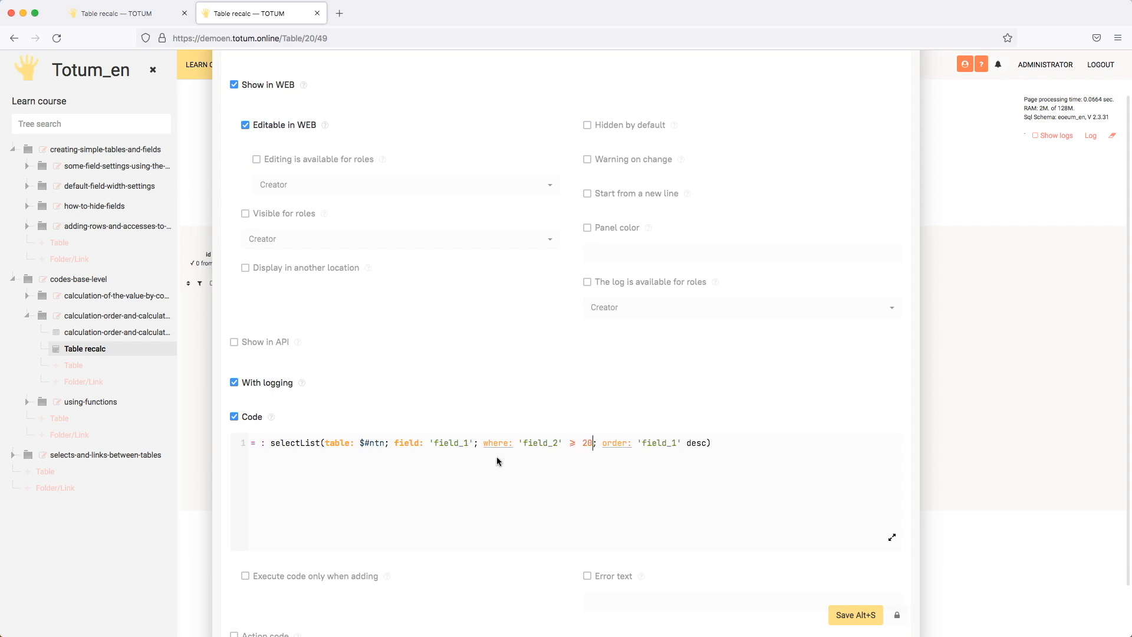
pyautogui.moveTo(487, 442); pyautogui.dragTo(589, 443)
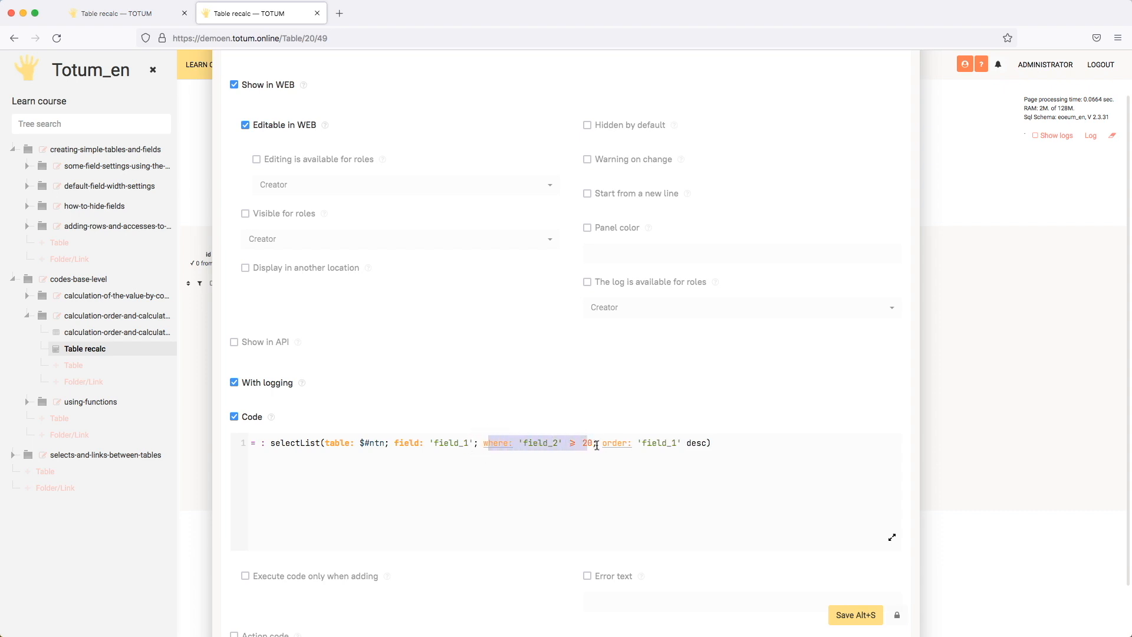
pyautogui.click(330, 443)
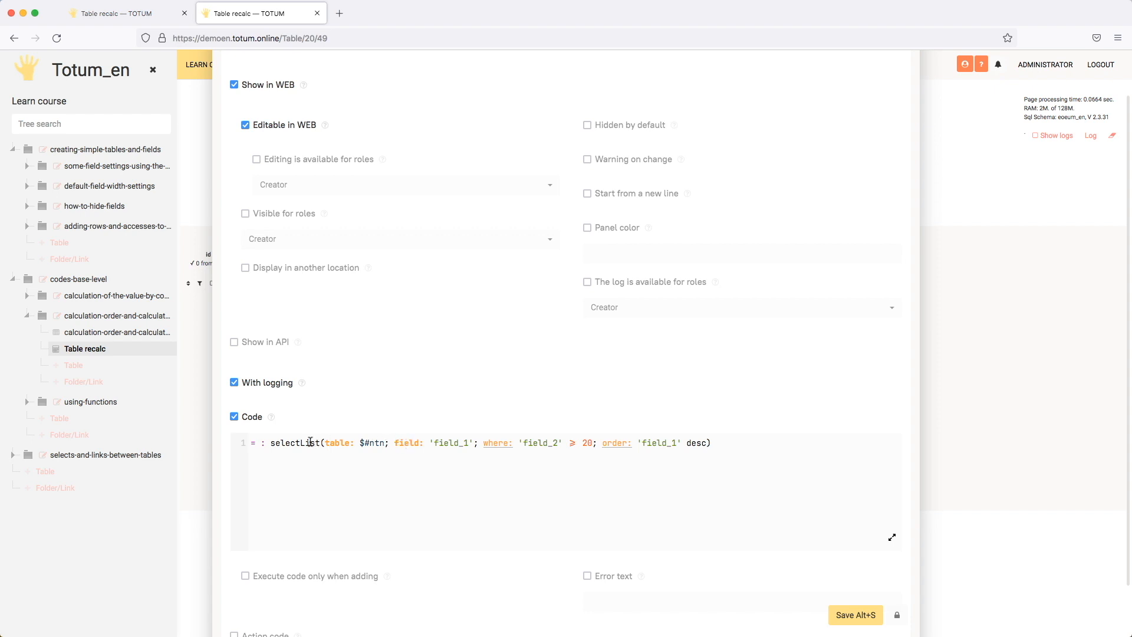
pyautogui.click(849, 614)
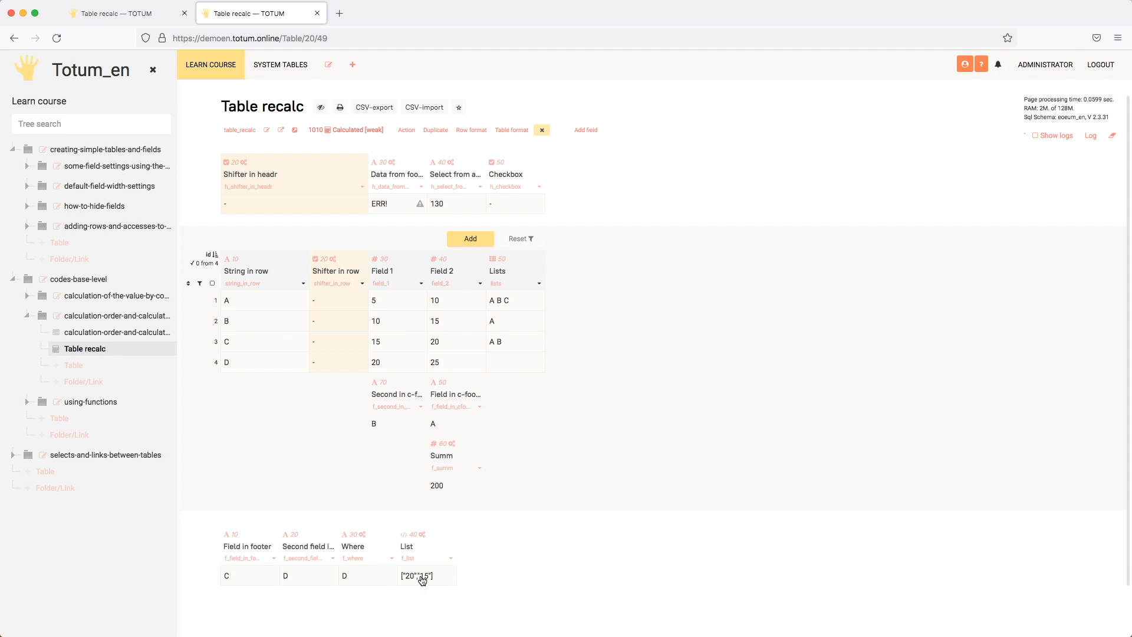
# - Select the Field 1 cells in rows 3 and 4 to compare them with the List value
pyautogui.click(387, 363)
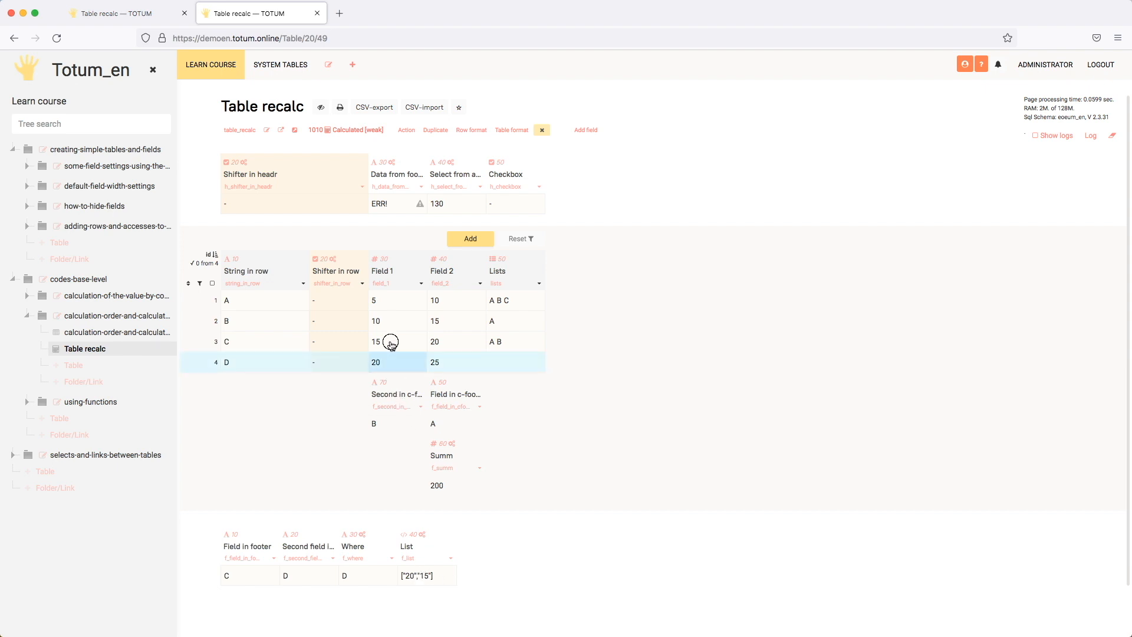
pyautogui.keyDown('shift'); pyautogui.click(393, 345); pyautogui.keyUp('shift')
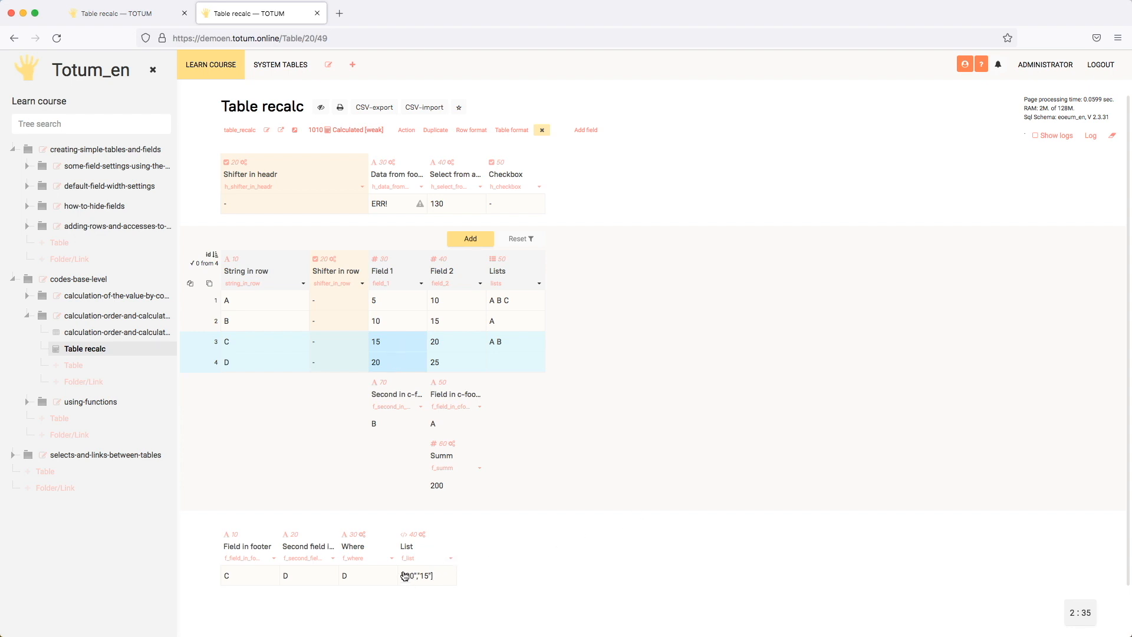
# - Change the where condition in the List footer field's code to 'field_2' = 20 and save the field
pyautogui.click(448, 561)
pyautogui.scroll(-10, 565, 368)
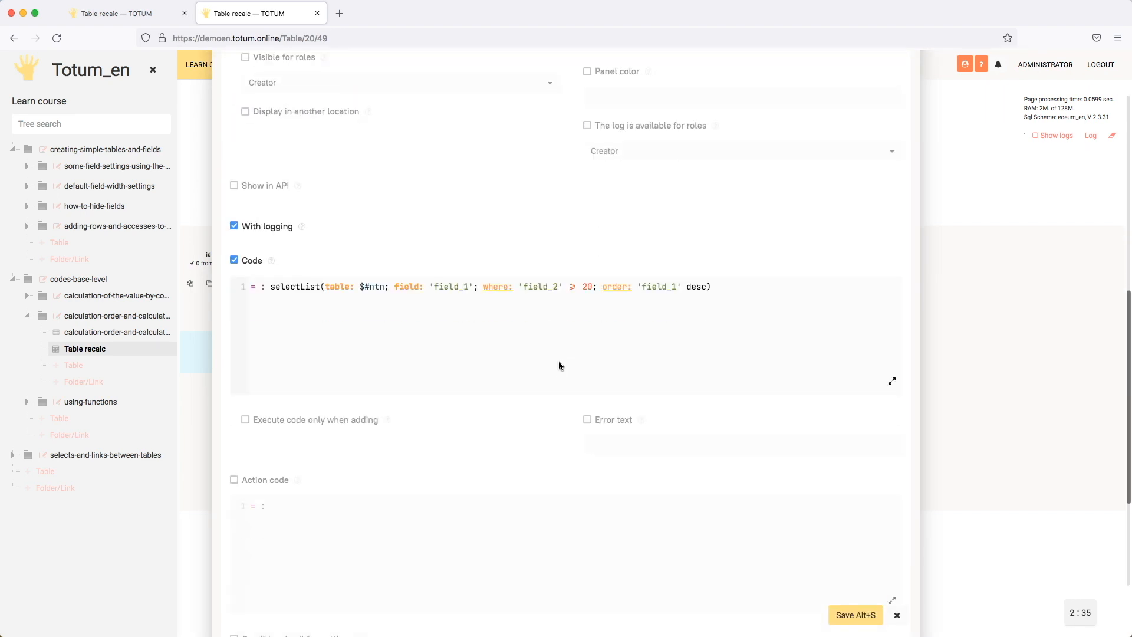
pyautogui.click(573, 287)
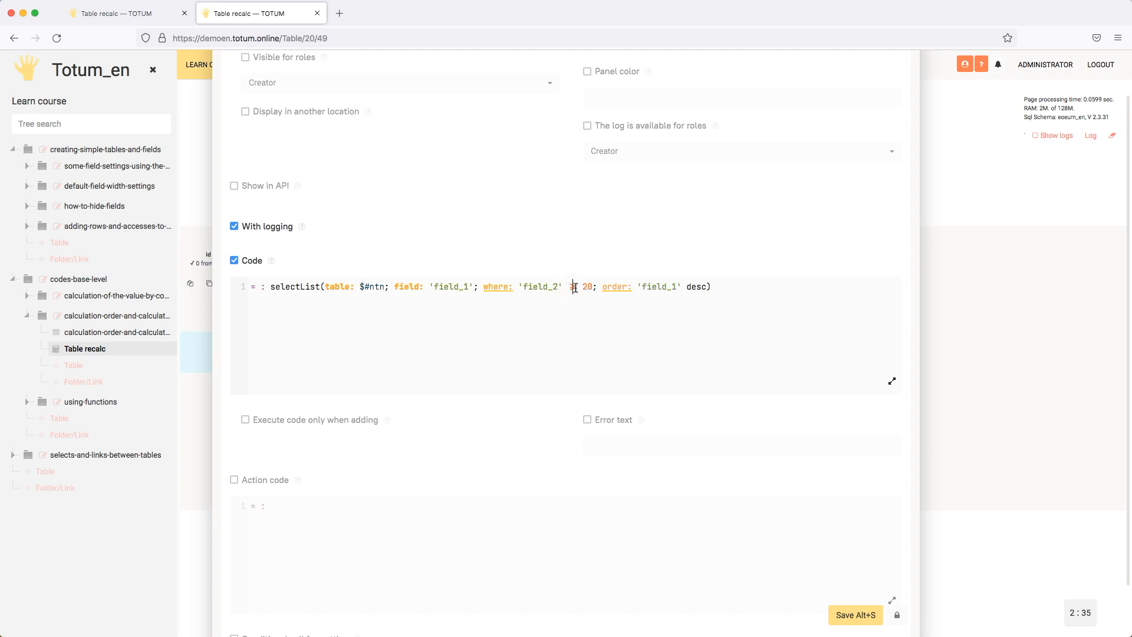
pyautogui.press('Delete')
pyautogui.click(840, 613)
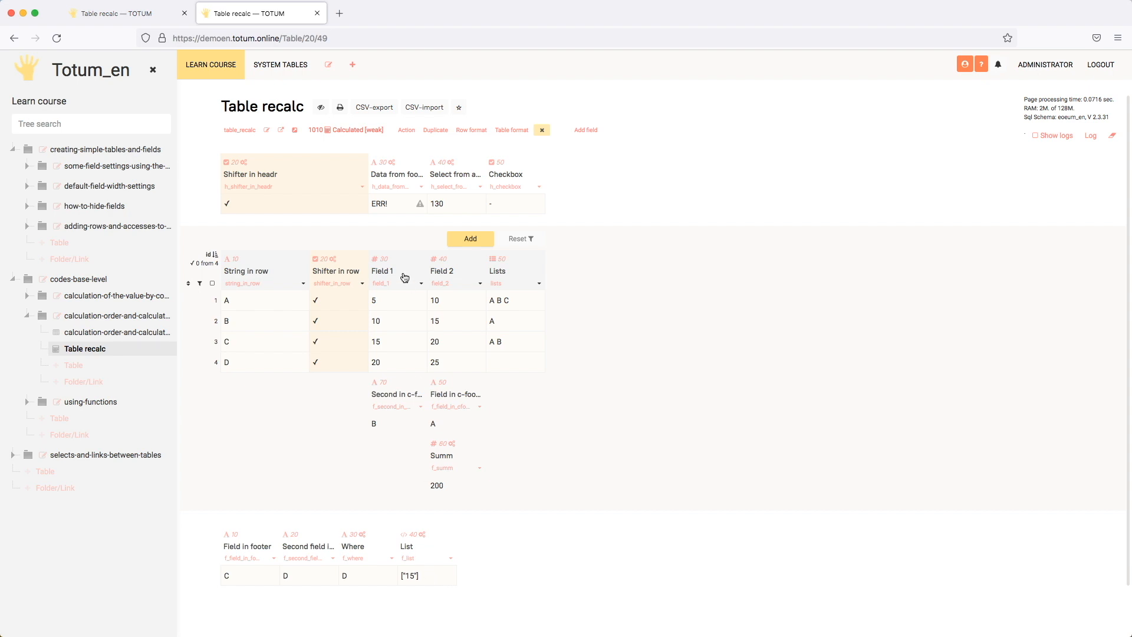
# - Compare the Field 1 value in row 3 with the value of the List footer field
pyautogui.click(400, 345)
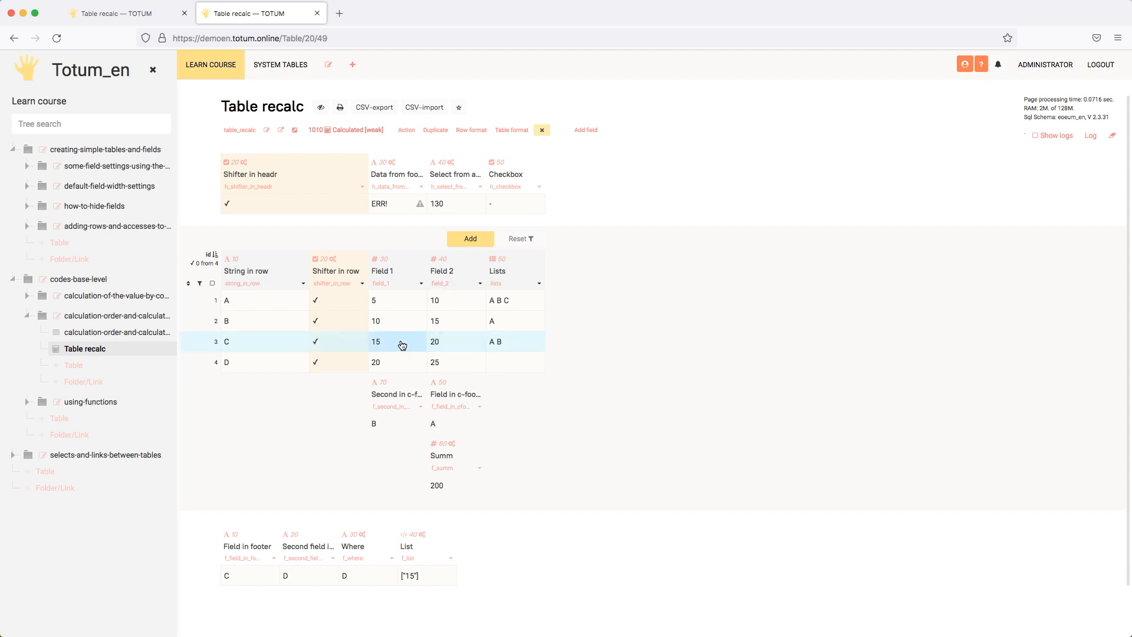
pyautogui.click(400, 345)
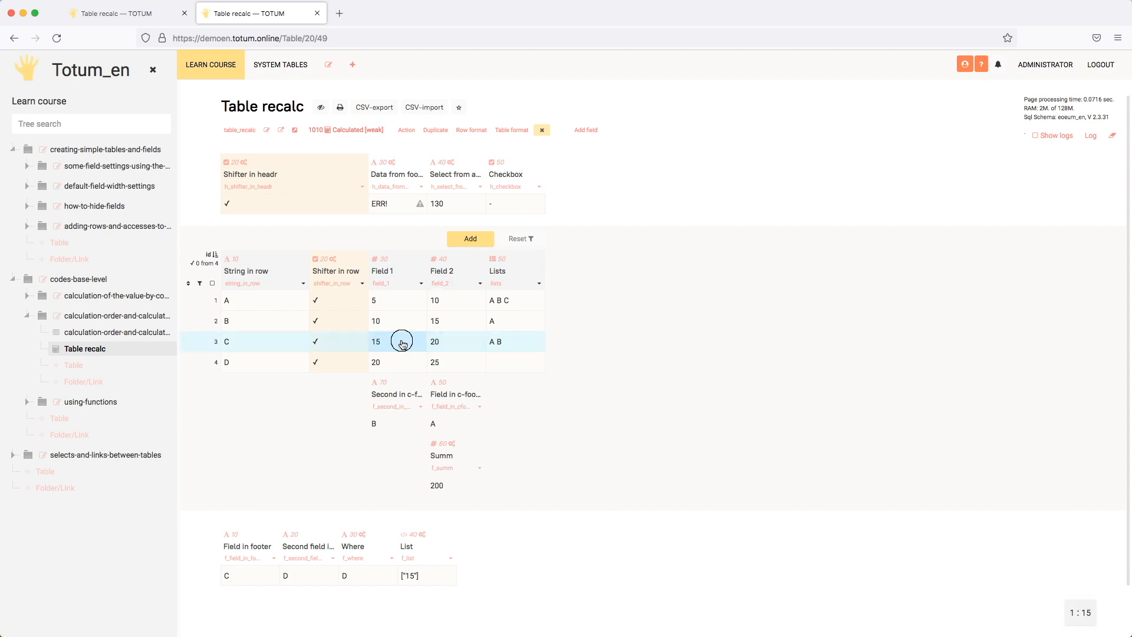
pyautogui.click(427, 581)
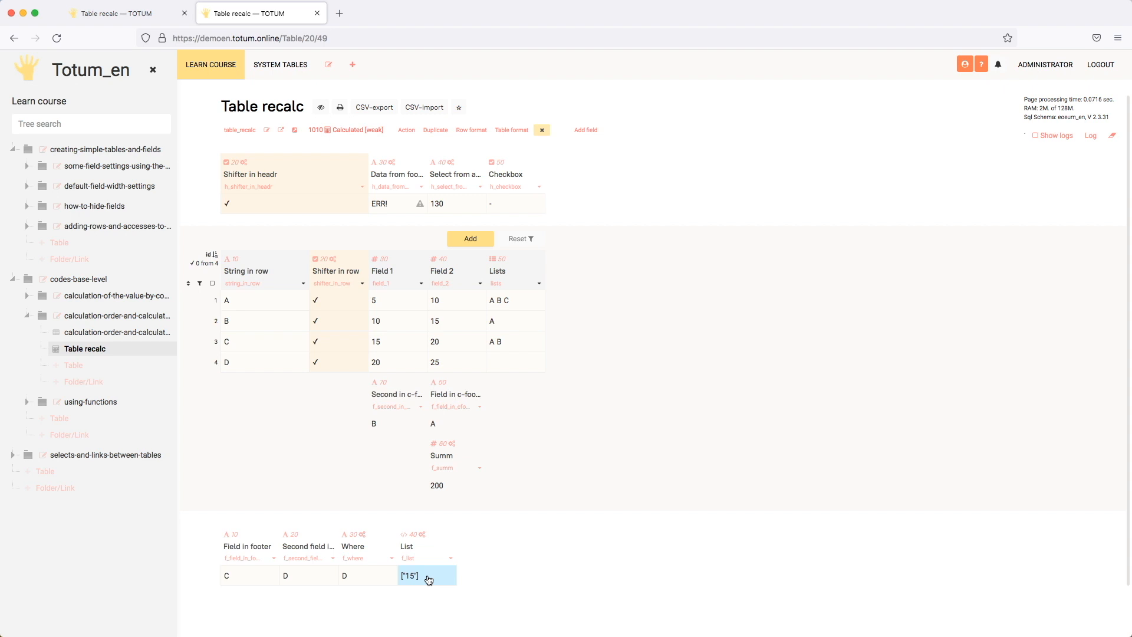
pyautogui.click(425, 579)
# - Duplicate the List footer field with the title List single, sort 50 and its copied field NAME cleared, and save it
pyautogui.click(451, 558)
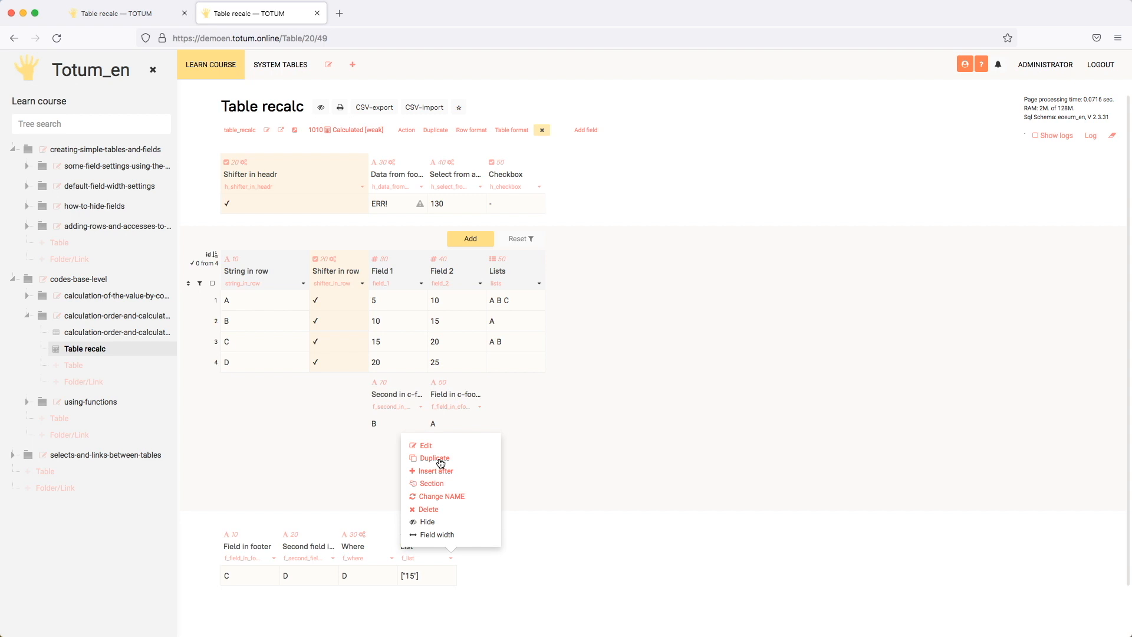
pyautogui.click(434, 458)
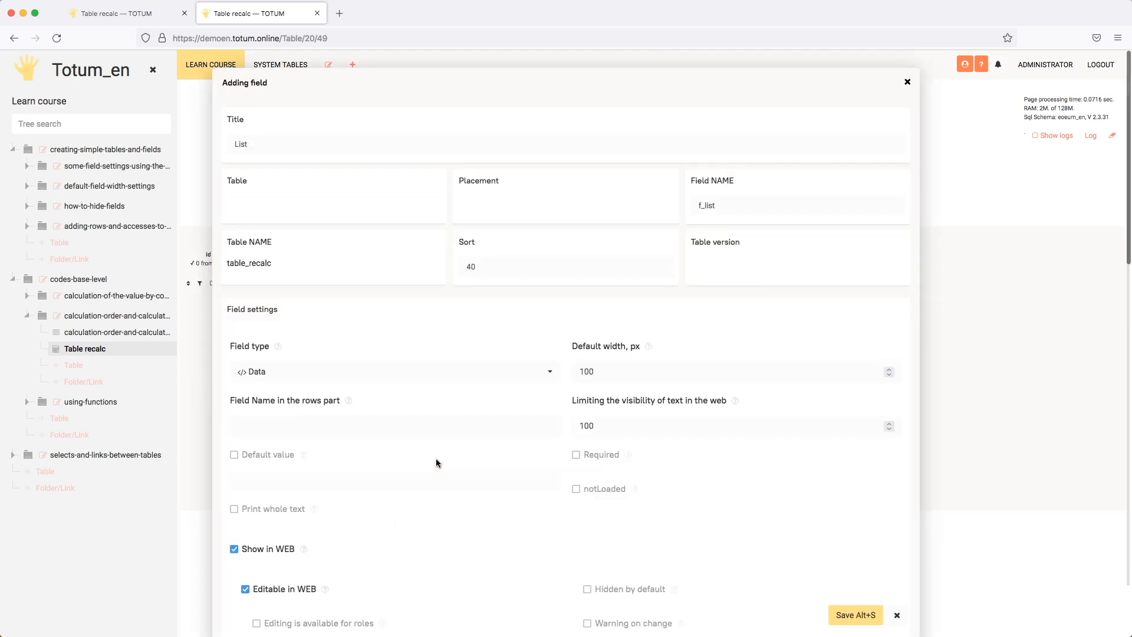
pyautogui.click(307, 145)
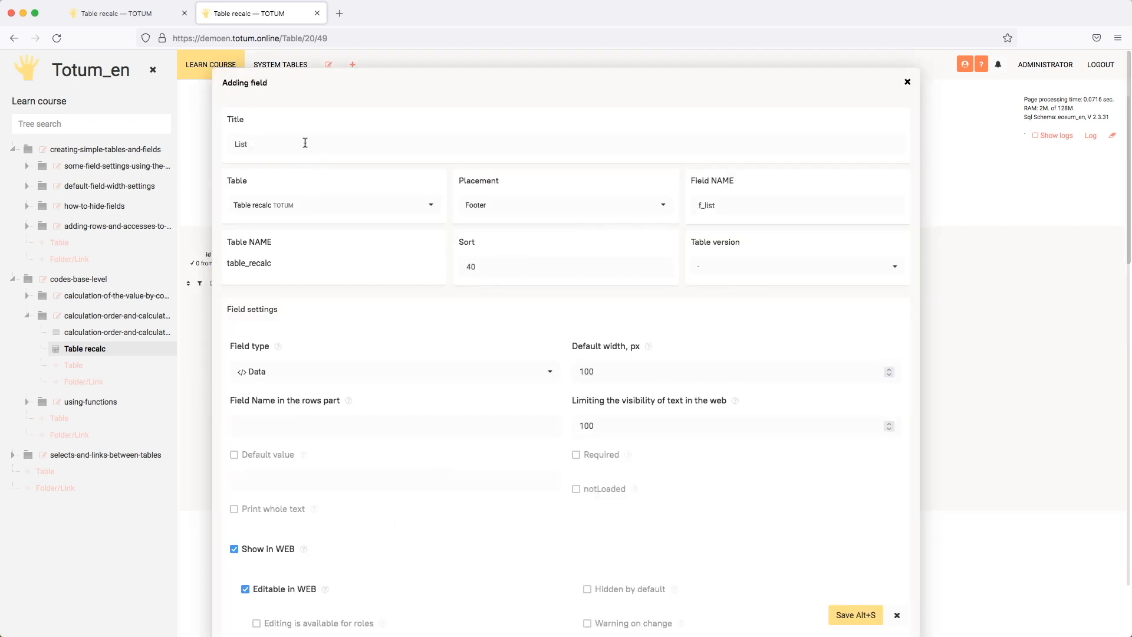
pyautogui.write('sing')
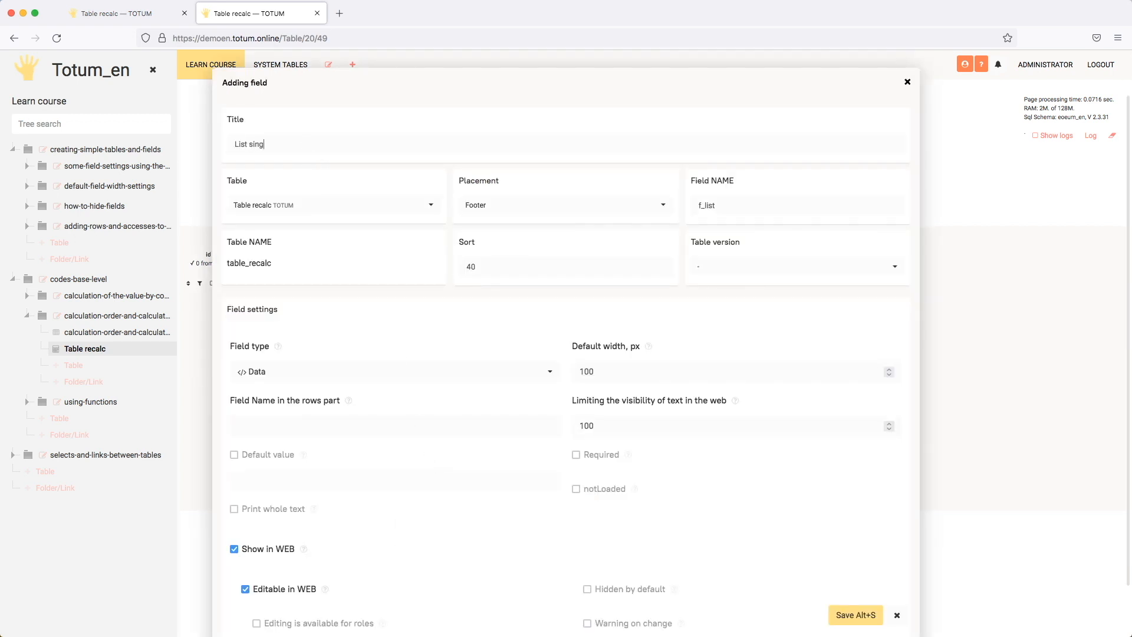
pyautogui.write('le')
pyautogui.moveTo(481, 267); pyautogui.dragTo(462, 266)
pyautogui.write('50')
pyautogui.doubleClick(724, 203)
pyautogui.press('BackSpace')
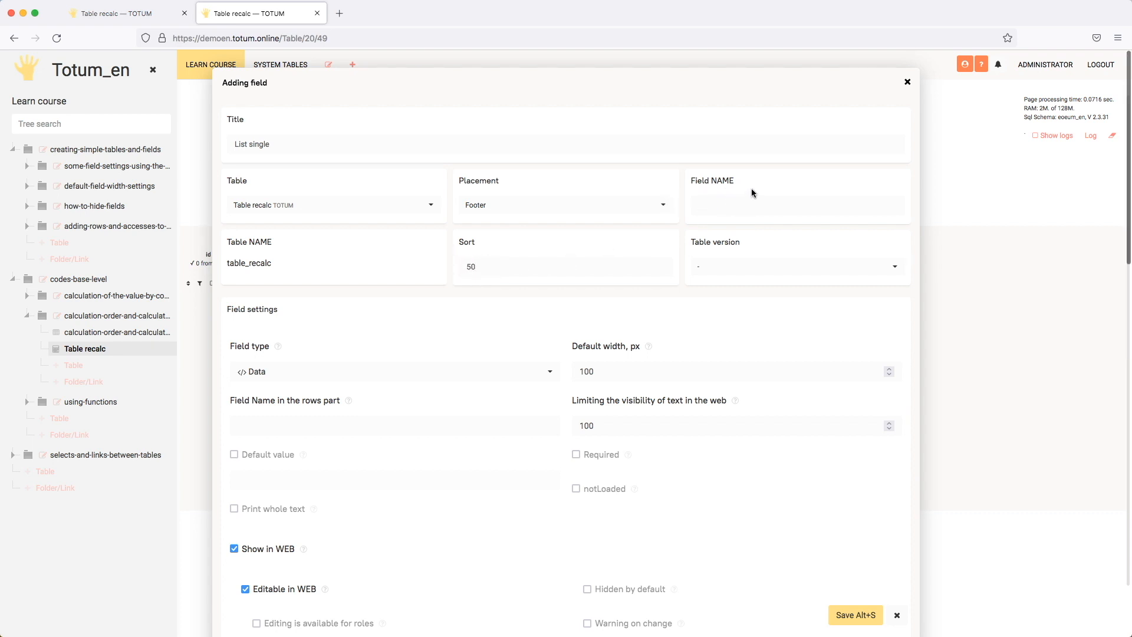
pyautogui.click(841, 616)
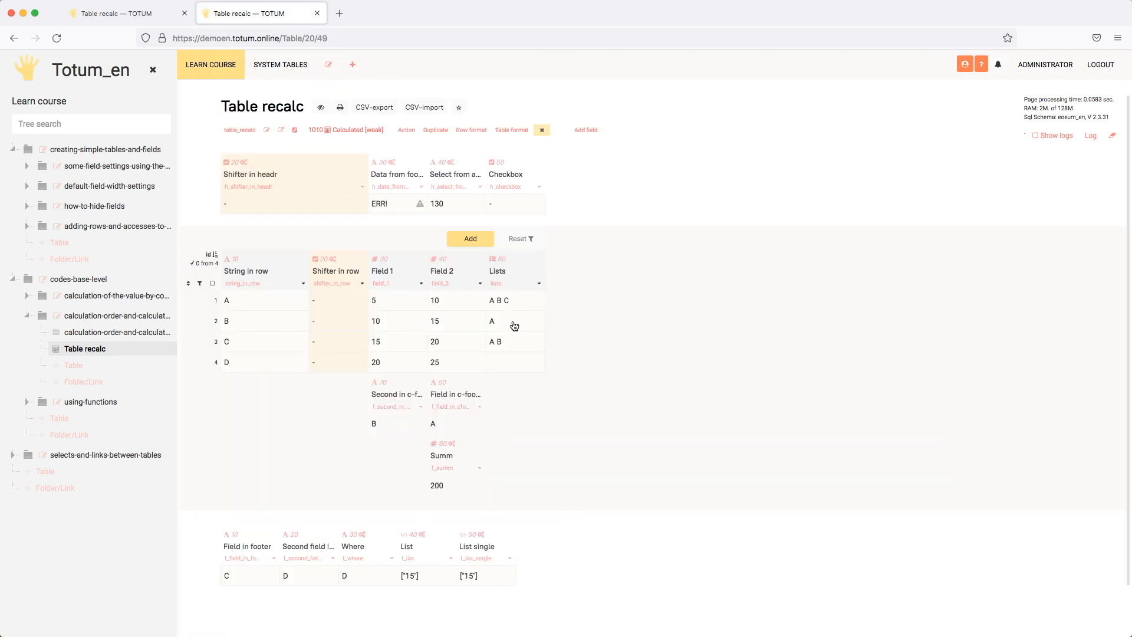
# - Copy the Lists column's field NAME and examine the stored list values in rows 1, 3 and 2
pyautogui.click(495, 283)
pyautogui.doubleClick(521, 300)
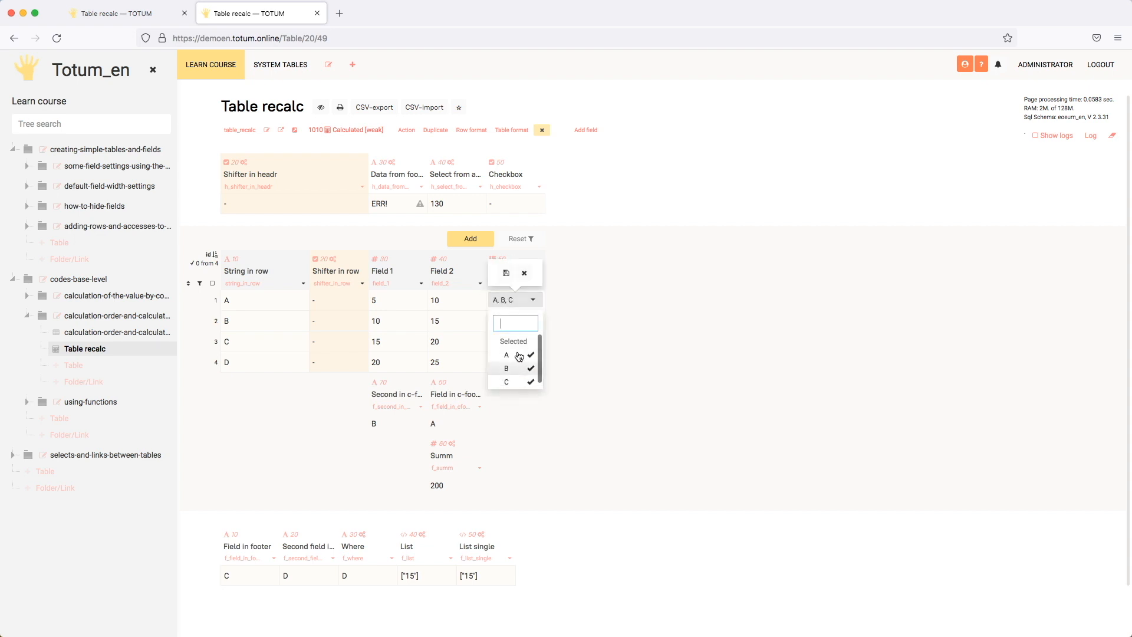
pyautogui.click(524, 273)
pyautogui.click(510, 302)
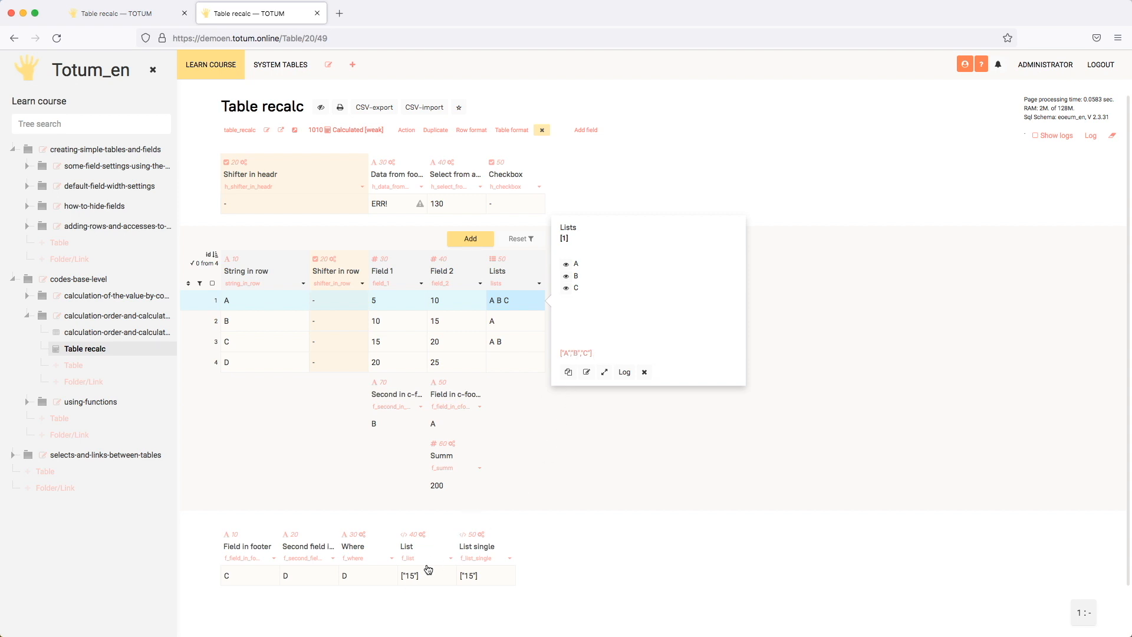
pyautogui.click(509, 338)
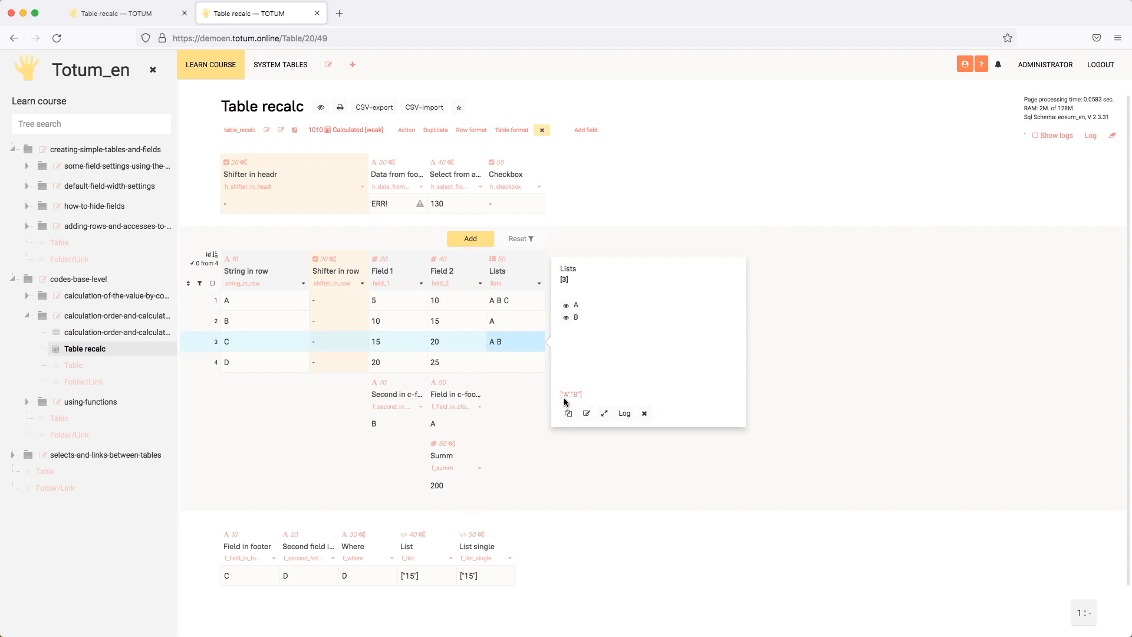
pyautogui.click(494, 318)
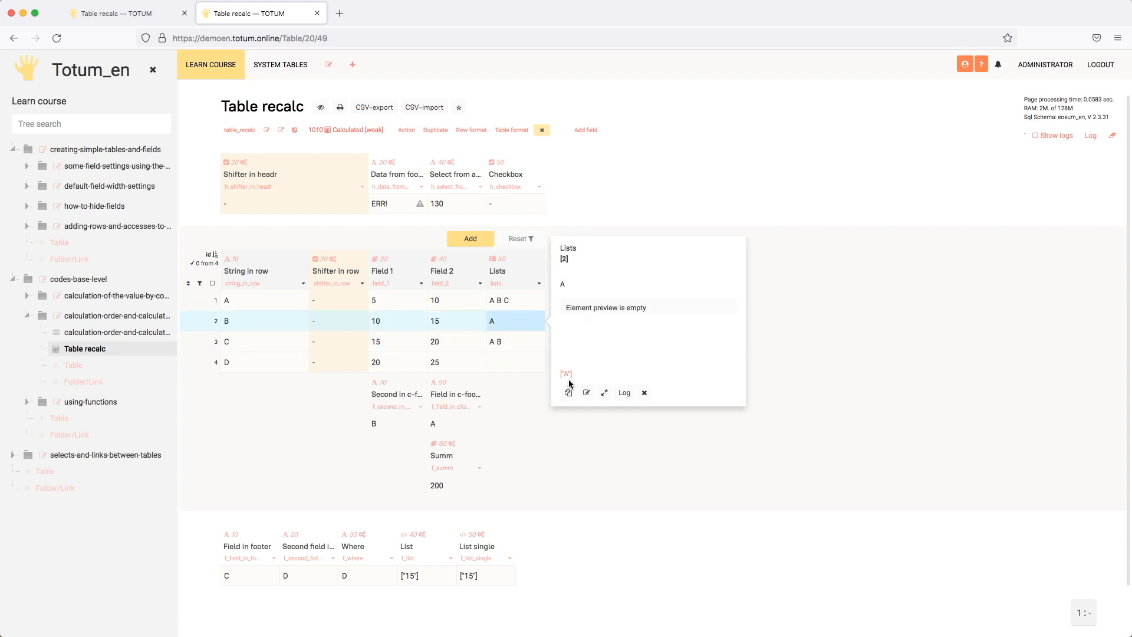
pyautogui.click(571, 506)
# - In the List single field's code, set the field parameter to 'lists', replace selectList with select, and save the field
pyautogui.click(505, 557)
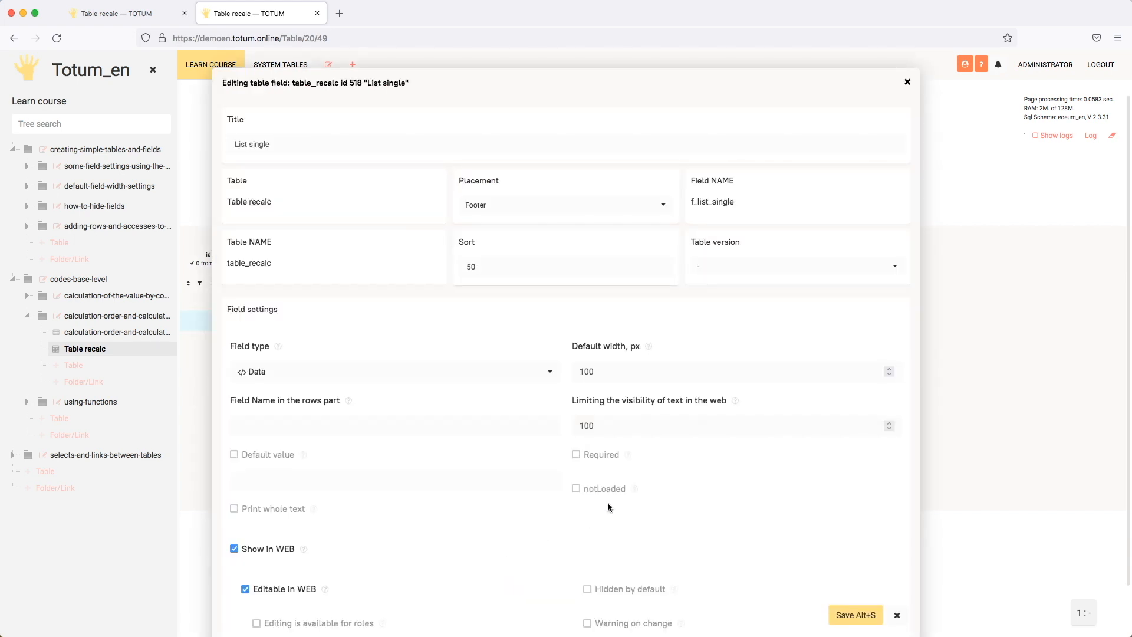
pyautogui.scroll(-10, 608, 506)
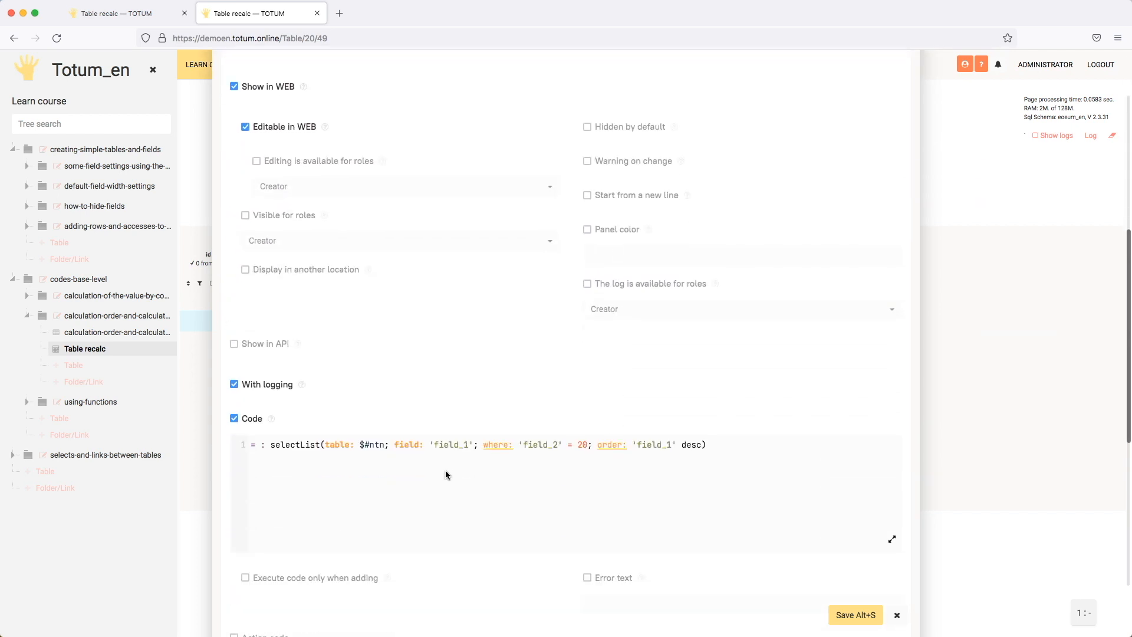
pyautogui.doubleClick(453, 444)
pyautogui.write('lists')
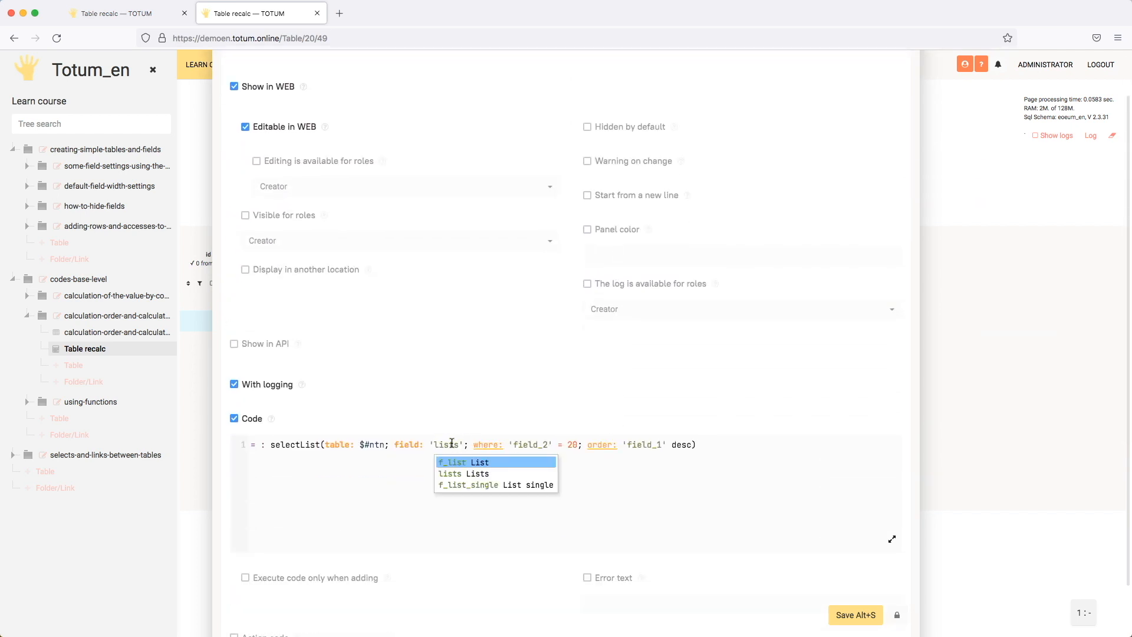
pyautogui.click(321, 443)
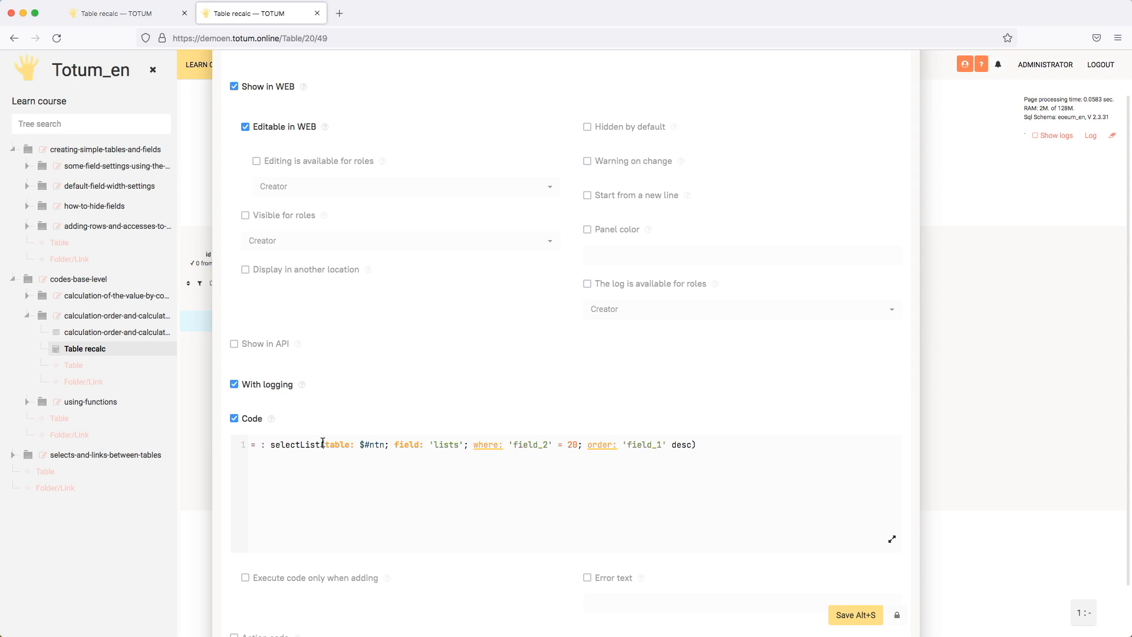
pyautogui.press('BackSpace')
pyautogui.press('BackSpace')
pyautogui.press('BackSpace')
pyautogui.press('BackSpace')
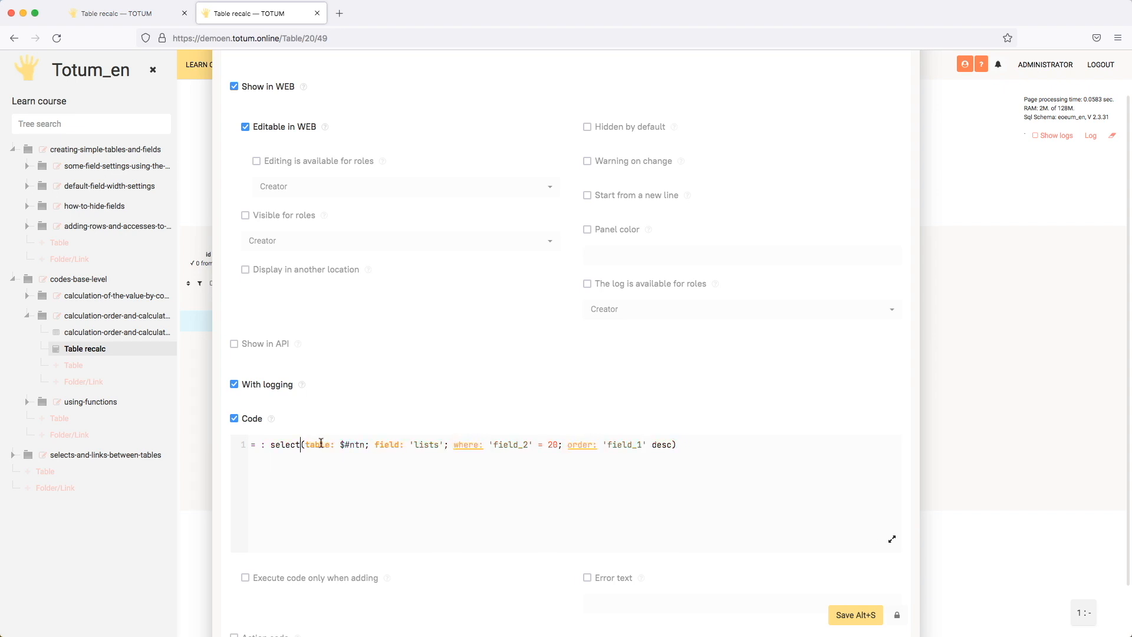
pyautogui.click(855, 614)
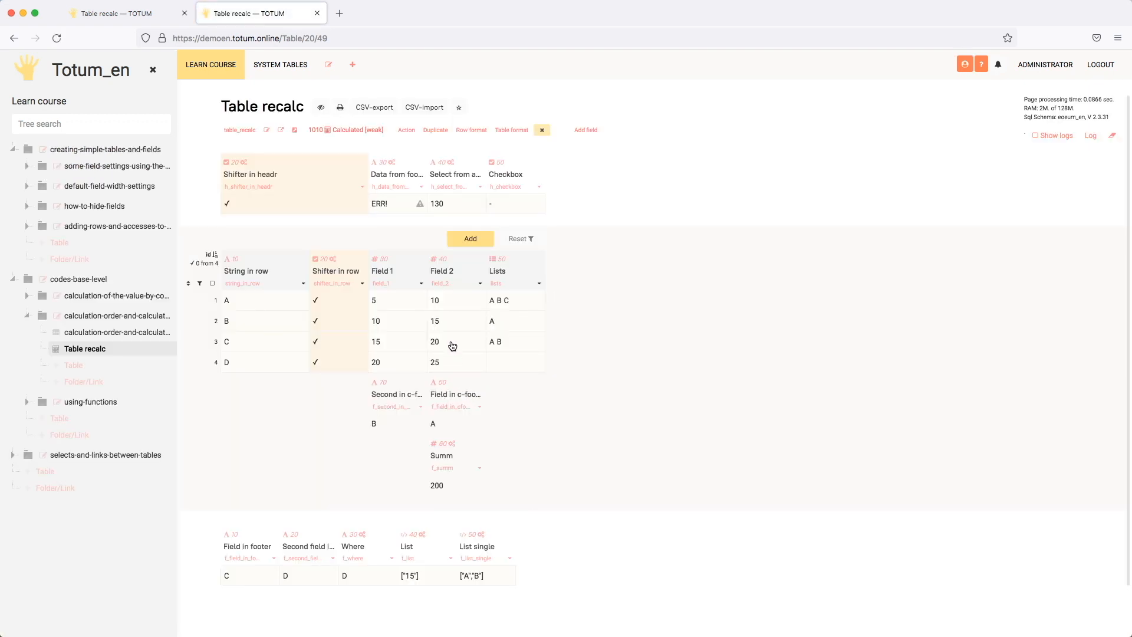
# - Compare row 3's Lists value with the List single value and review the select function in List single's code
pyautogui.click(502, 346)
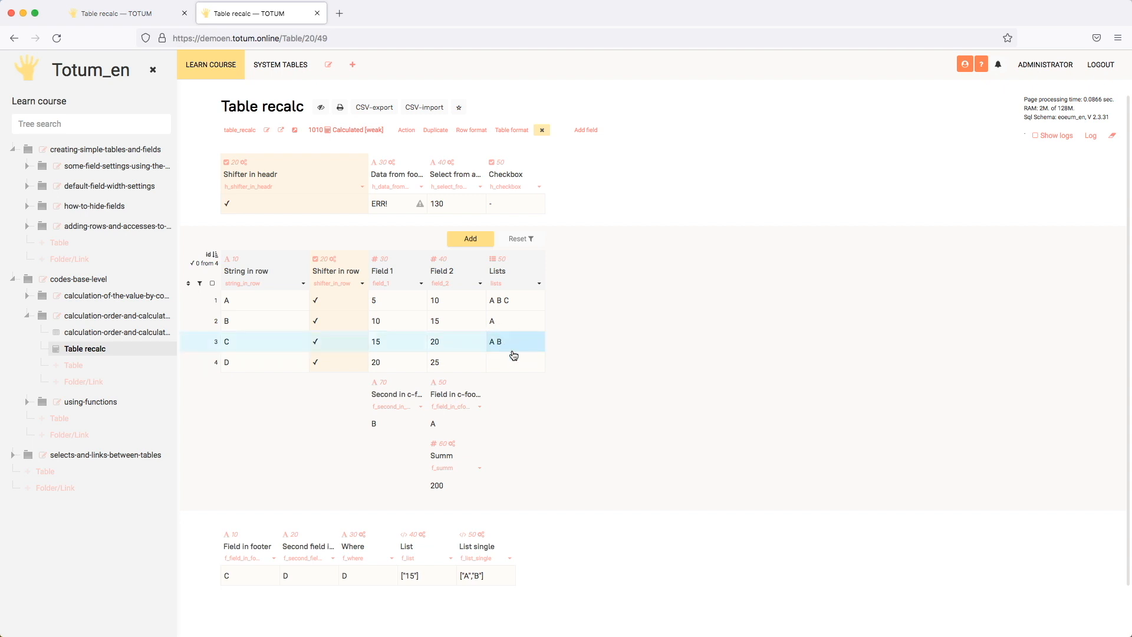
pyautogui.click(485, 582)
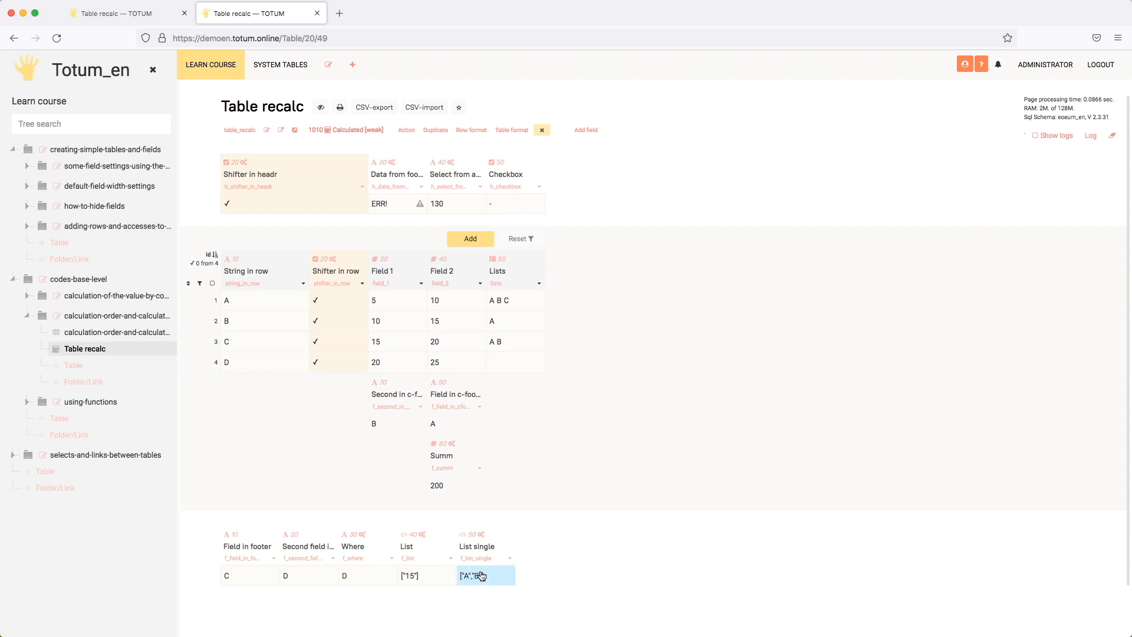
pyautogui.click(497, 536)
pyautogui.click(440, 508)
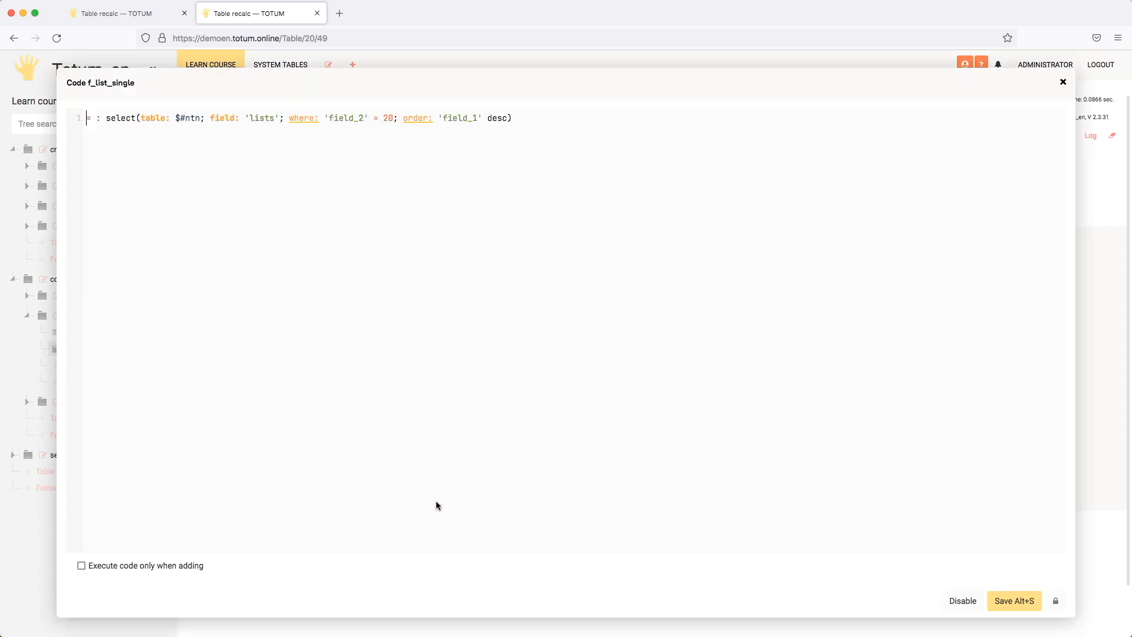
pyautogui.doubleClick(117, 118)
pyautogui.click(453, 61)
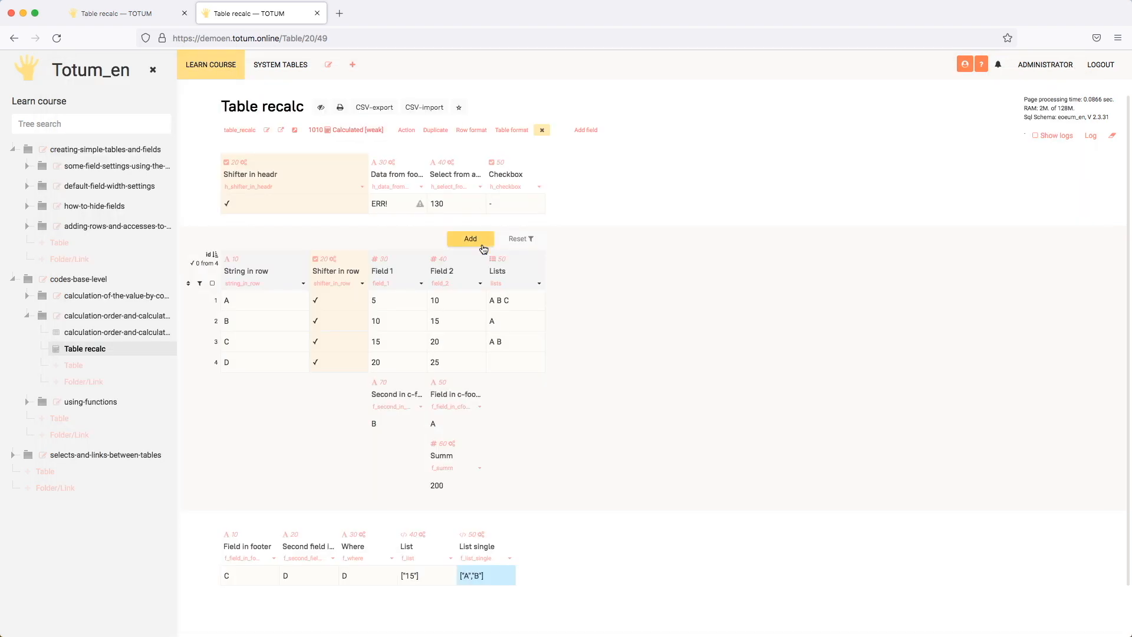
pyautogui.click(603, 515)
# - Duplicate the List footer field with the title List lists, sort 70 and its copied field NAME cleared, and save it
pyautogui.click(451, 557)
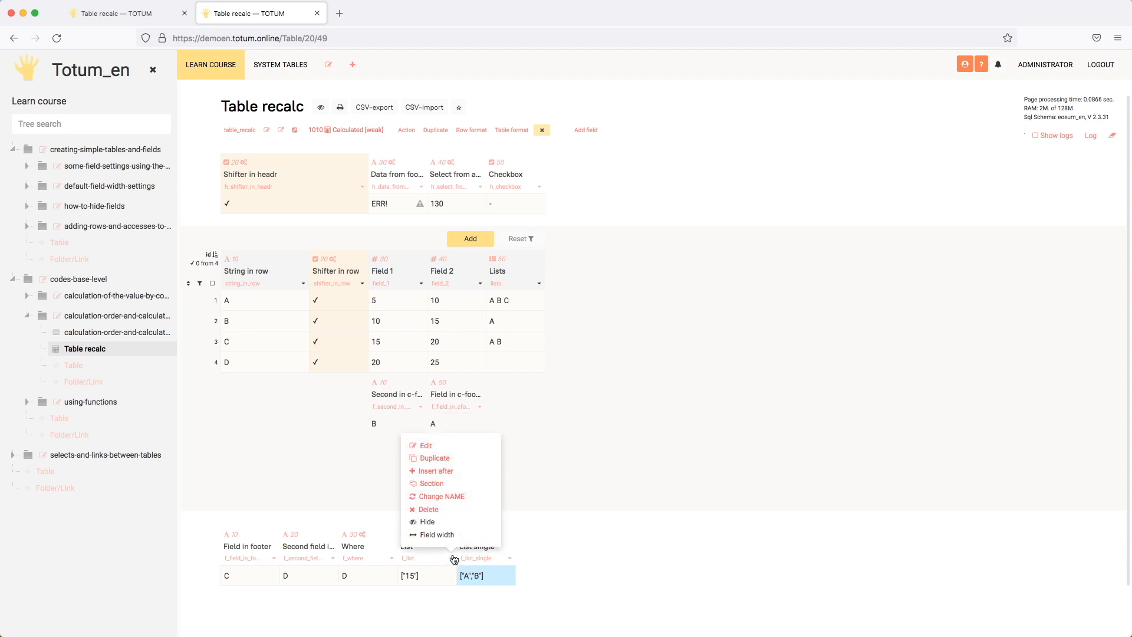
pyautogui.click(436, 464)
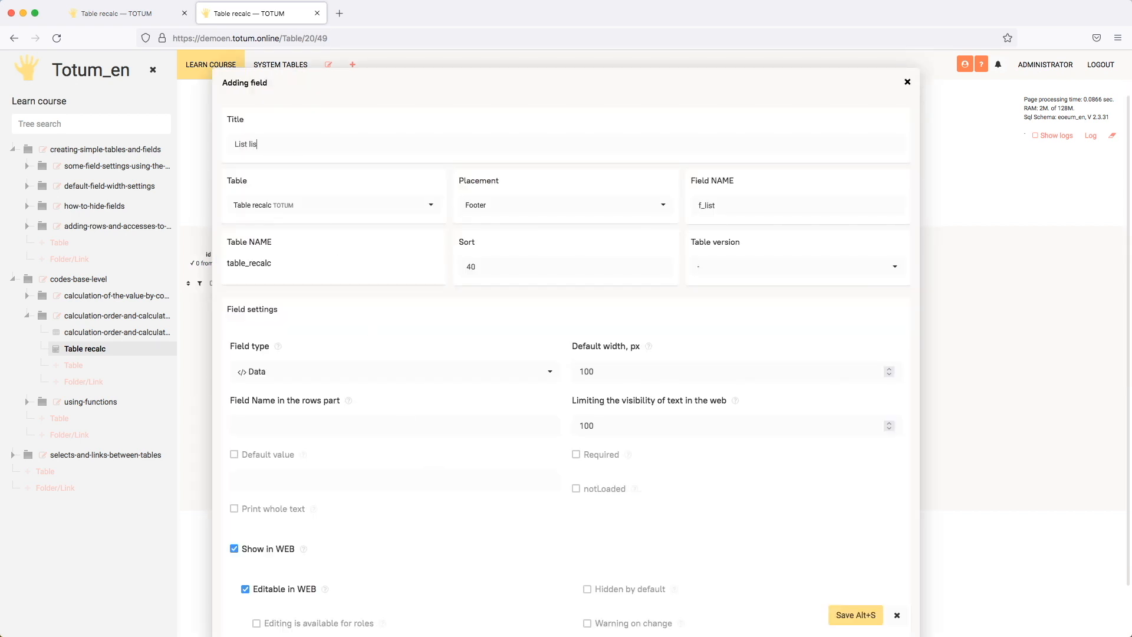
pyautogui.doubleClick(800, 208)
pyautogui.press('BackSpace')
pyautogui.click(807, 193)
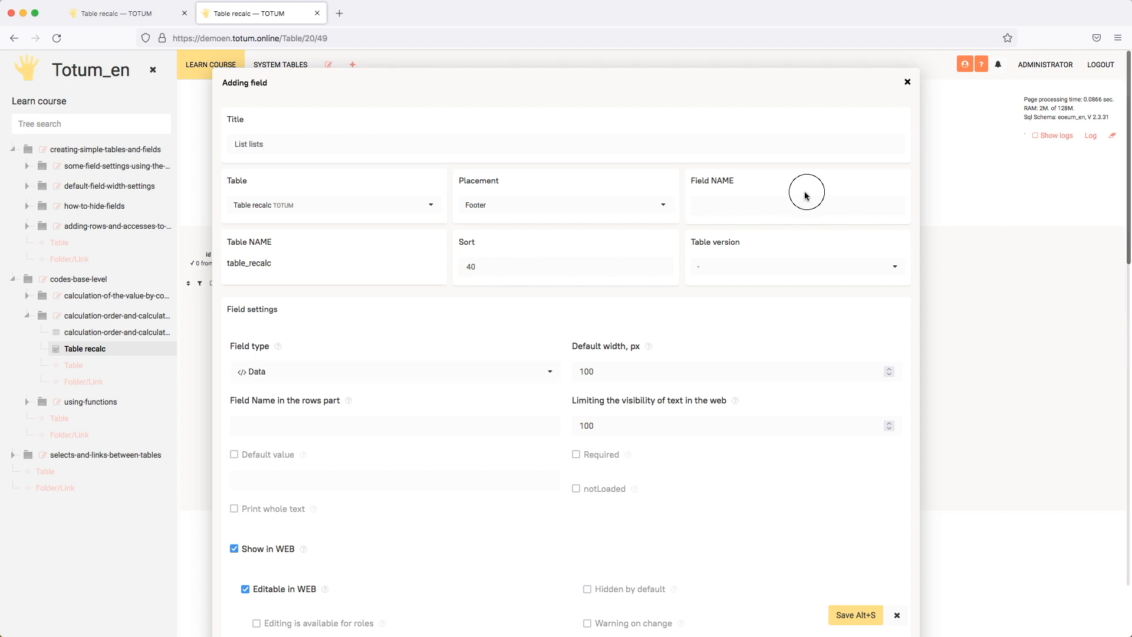
pyautogui.doubleClick(480, 264)
pyautogui.write('70')
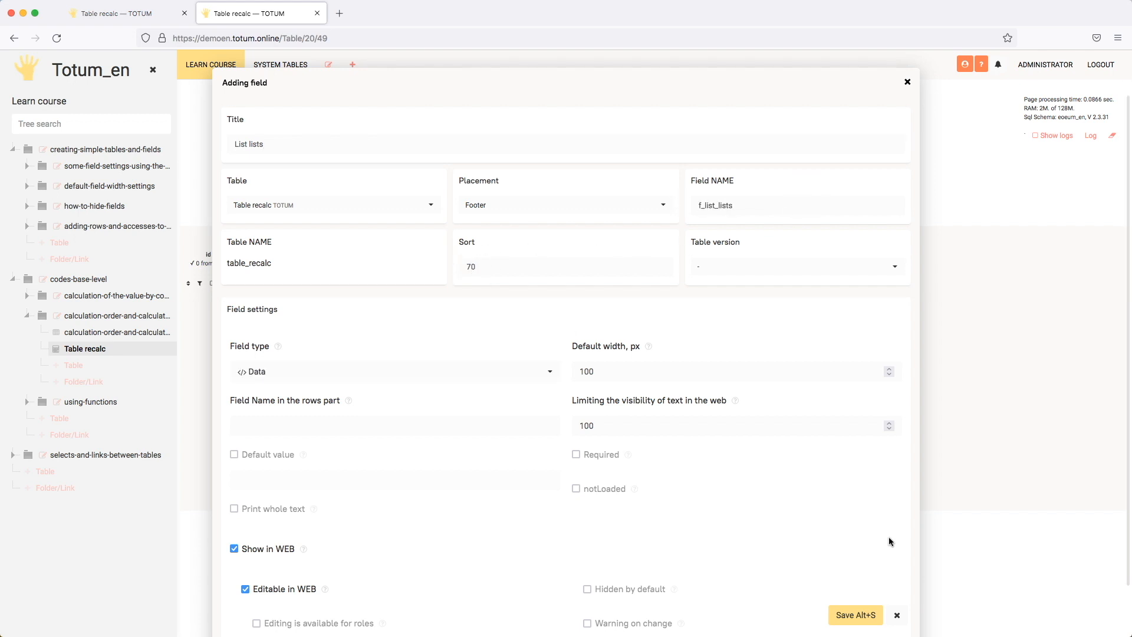
pyautogui.click(854, 615)
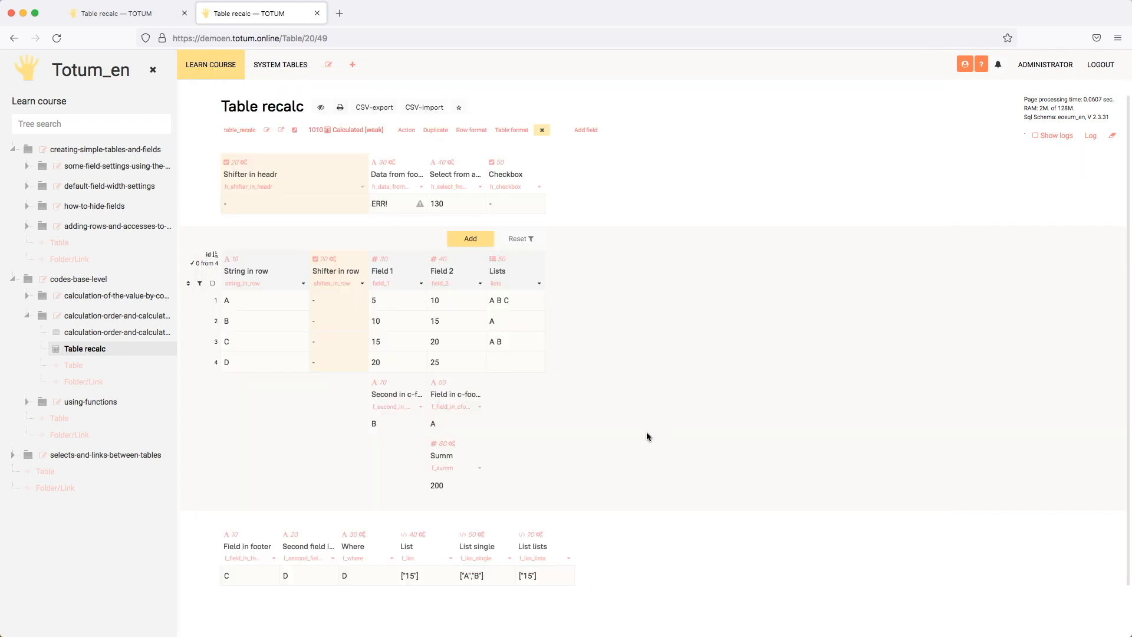
# - Copy the Lists field NAME, then in List lists' code set the field parameter to 'lists', remove the where condition, and save
pyautogui.click(492, 284)
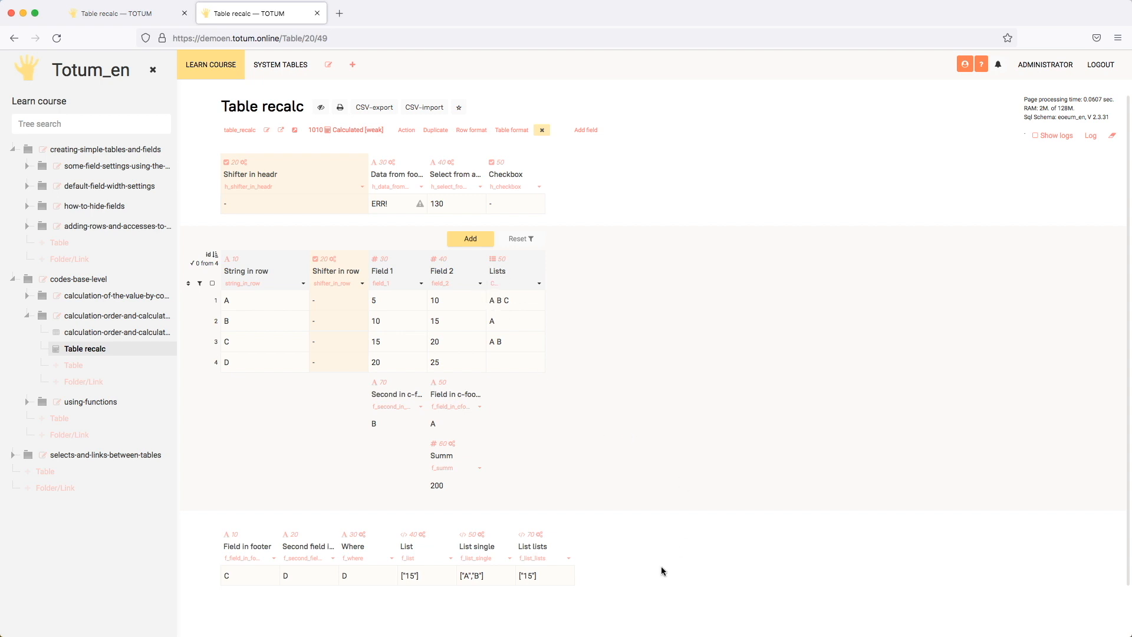
pyautogui.click(572, 556)
pyautogui.scroll(-10, 621, 392)
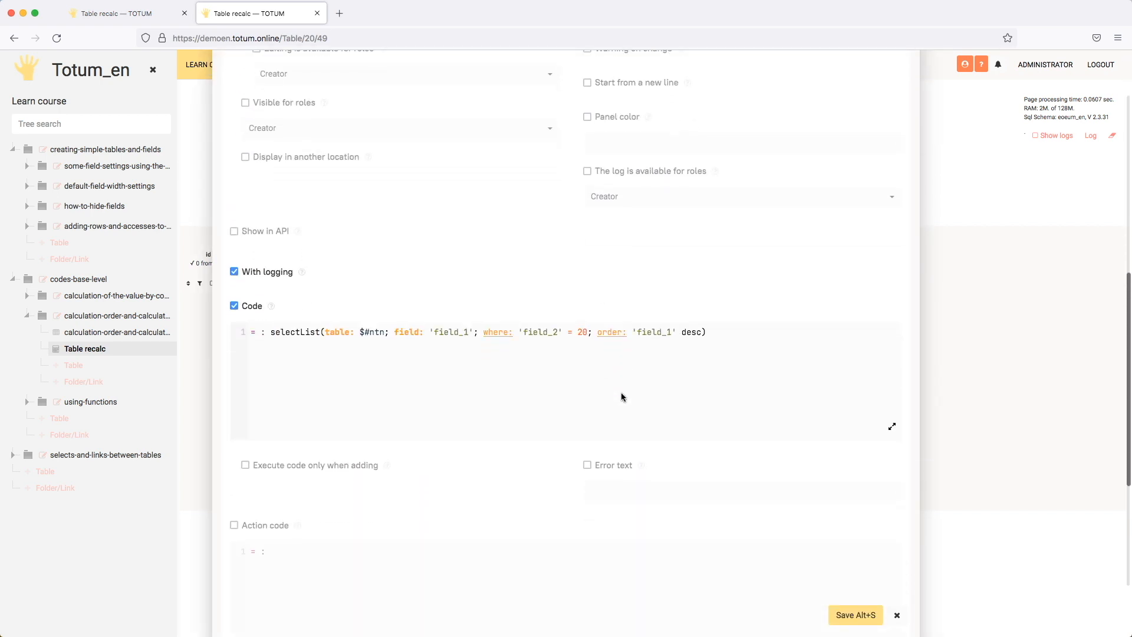
pyautogui.doubleClick(451, 332)
pyautogui.write('lists')
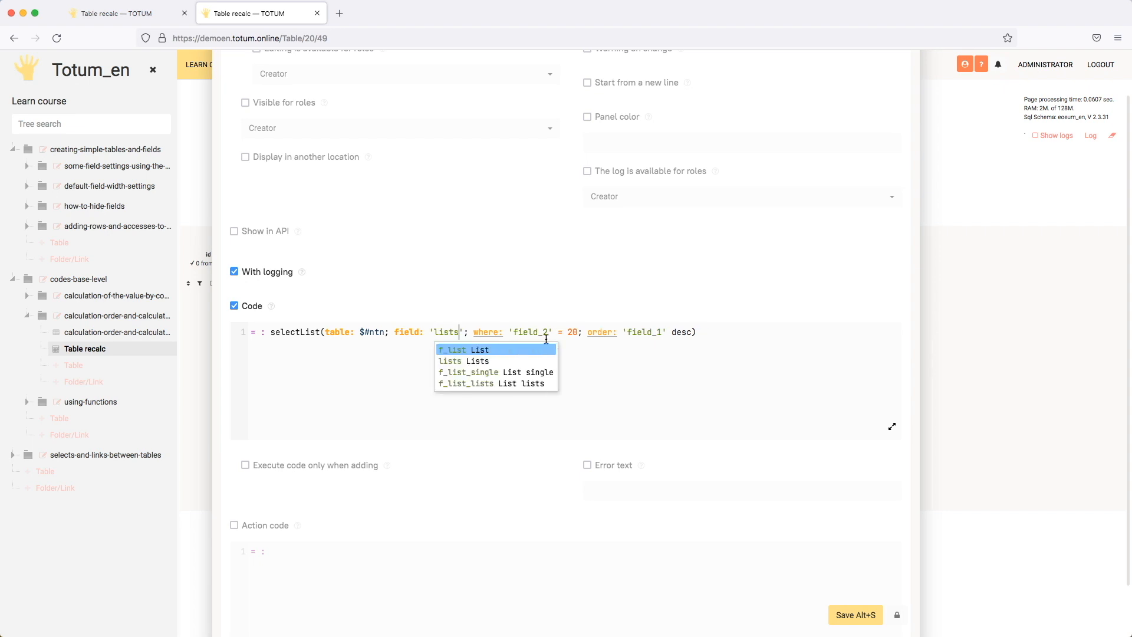
pyautogui.moveTo(472, 332); pyautogui.dragTo(582, 330)
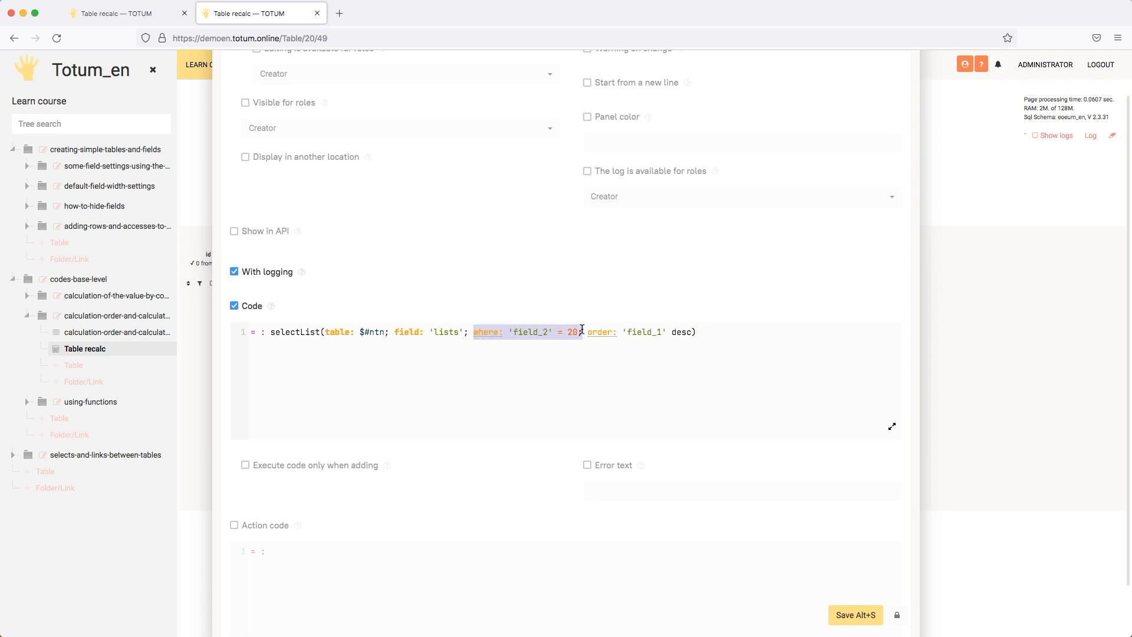
pyautogui.press('BackSpace')
pyautogui.click(853, 612)
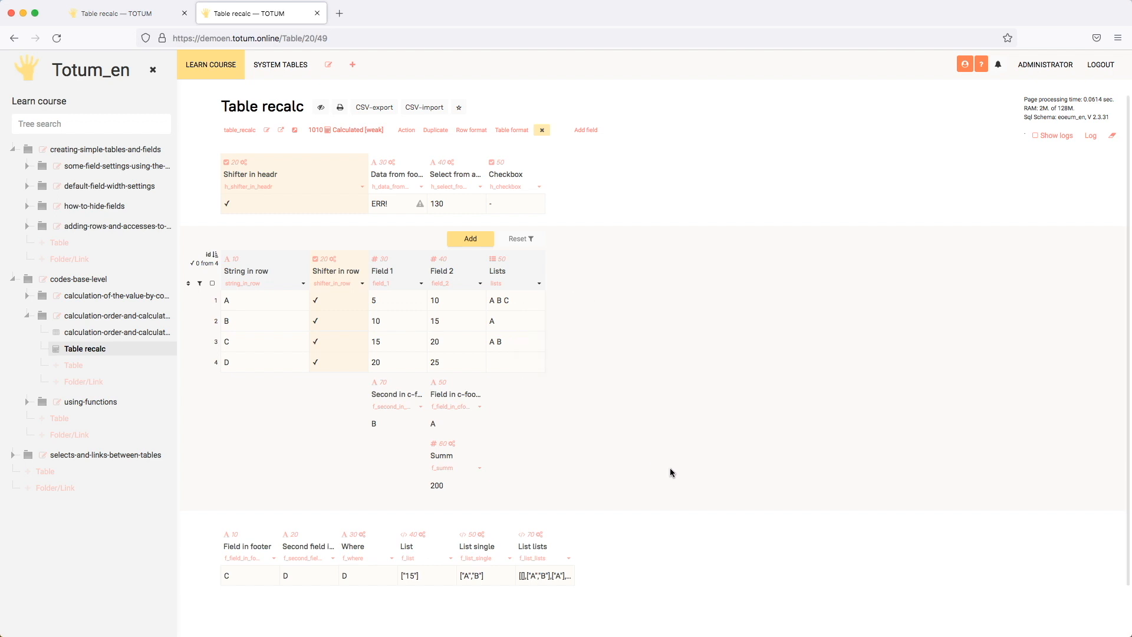
# - Open the List lists footer value and examine each of its nested lists against the Lists values in the rows
pyautogui.doubleClick(543, 578)
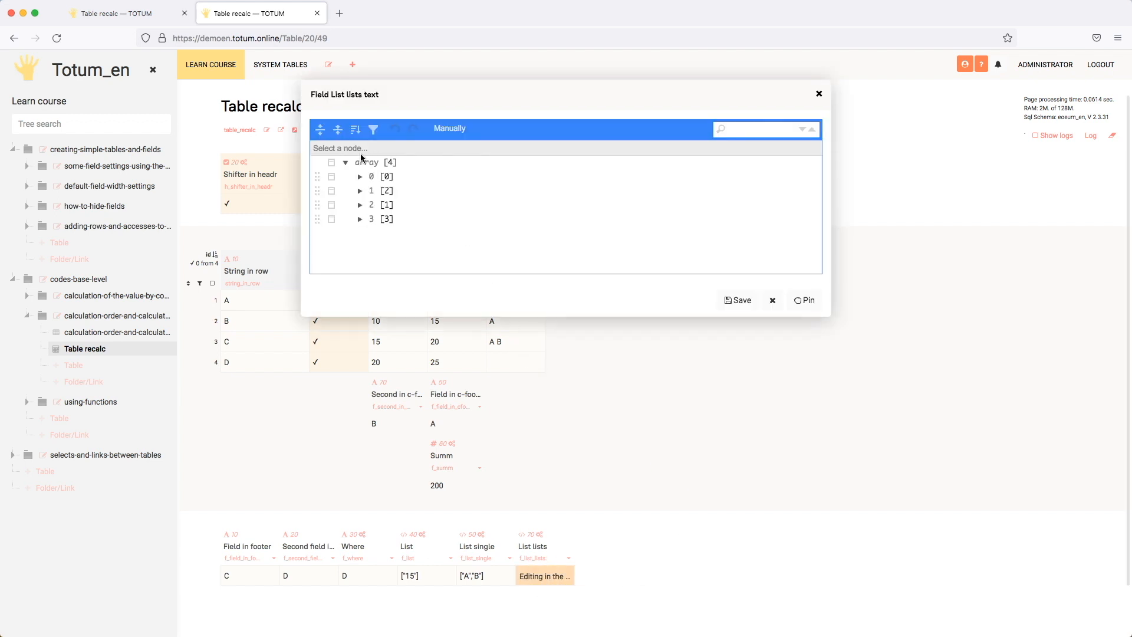
pyautogui.moveTo(467, 104); pyautogui.dragTo(637, 115)
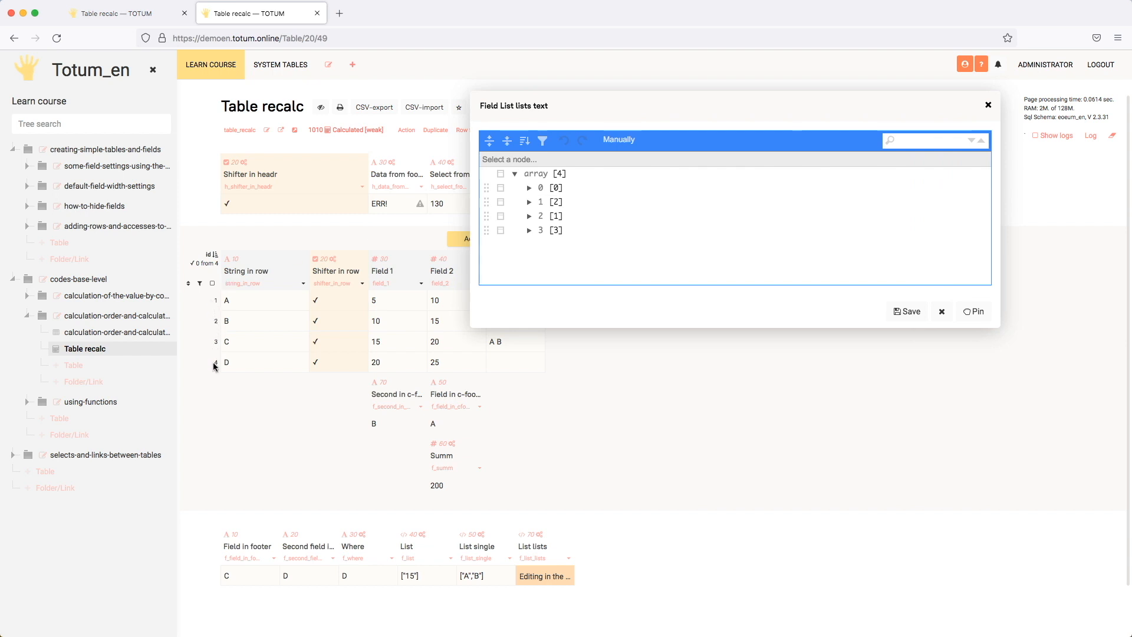
pyautogui.click(528, 190)
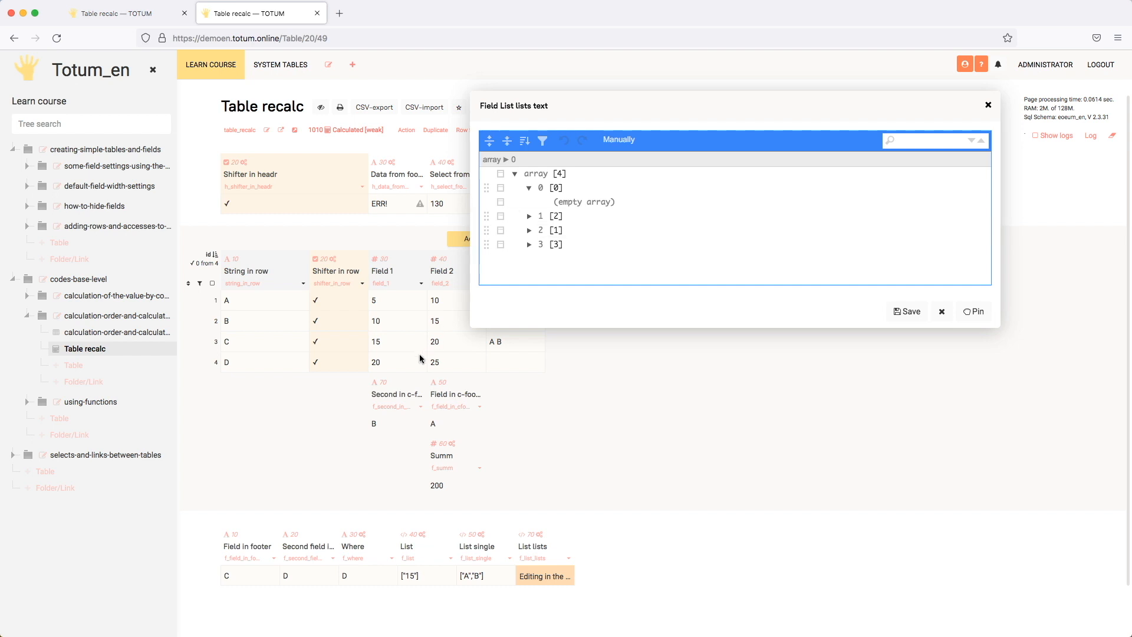
pyautogui.moveTo(595, 118); pyautogui.dragTo(656, 109)
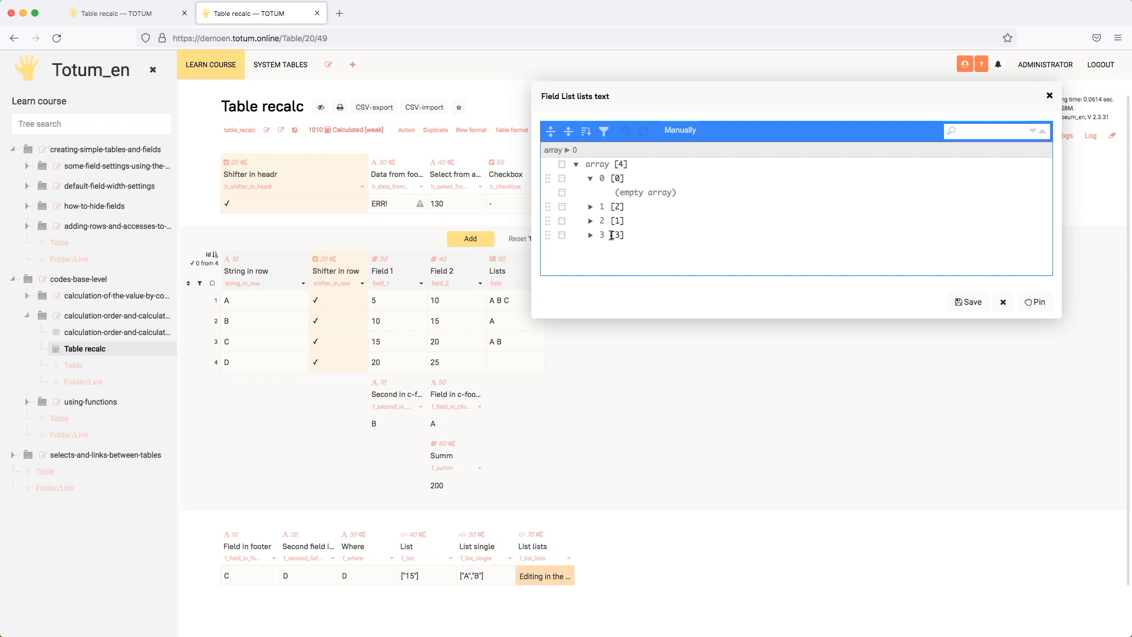
pyautogui.click(590, 206)
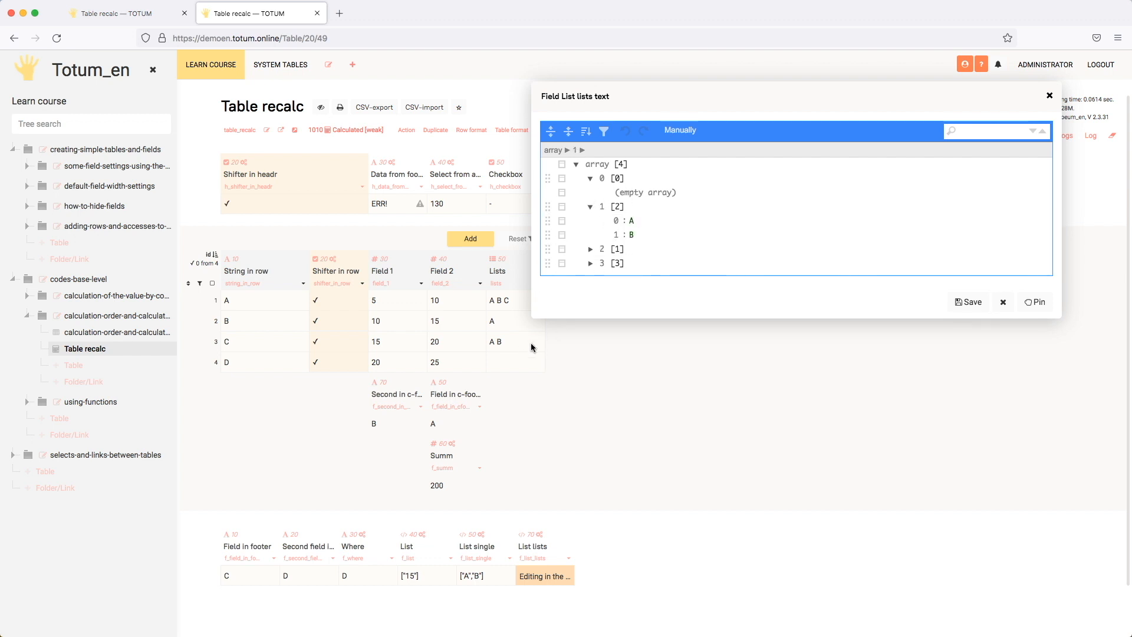
pyautogui.click(590, 250)
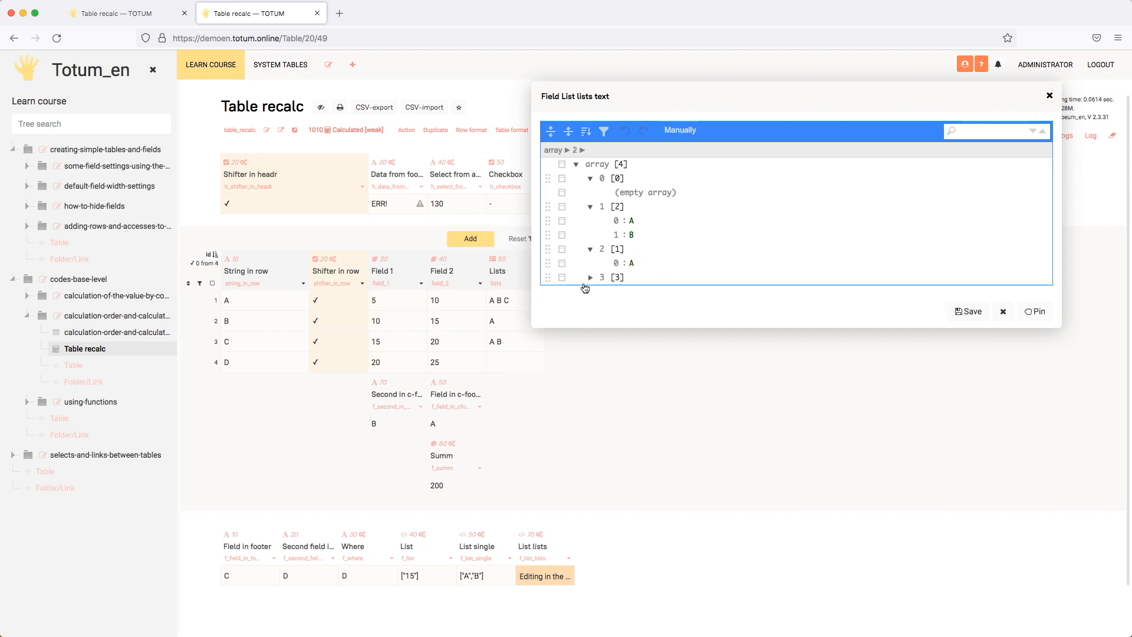
pyautogui.click(590, 277)
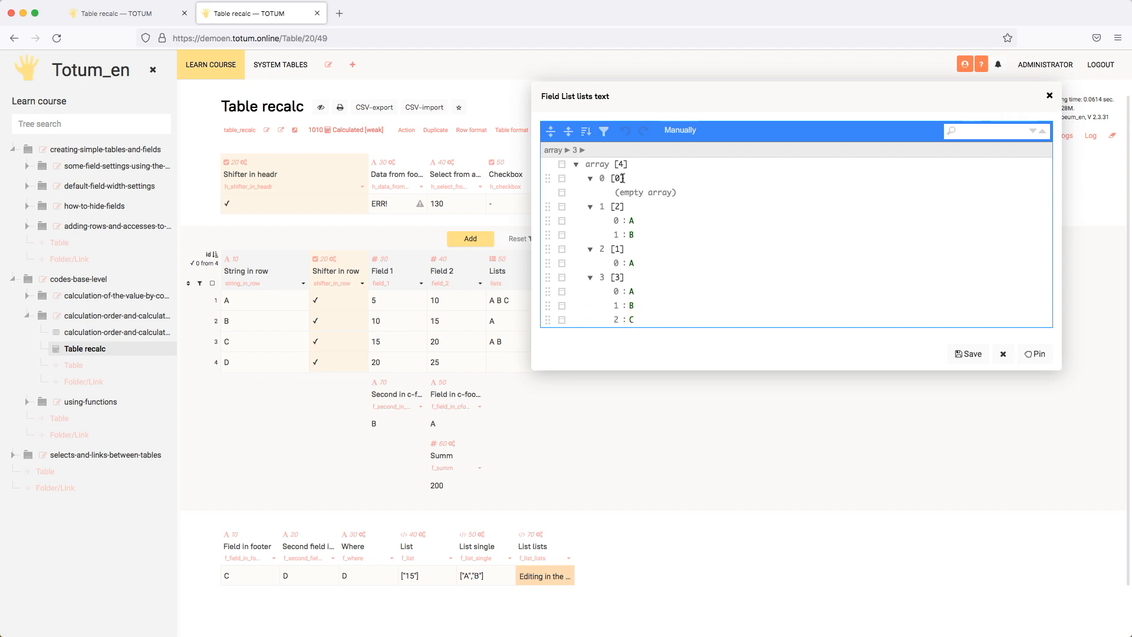
pyautogui.click(1050, 95)
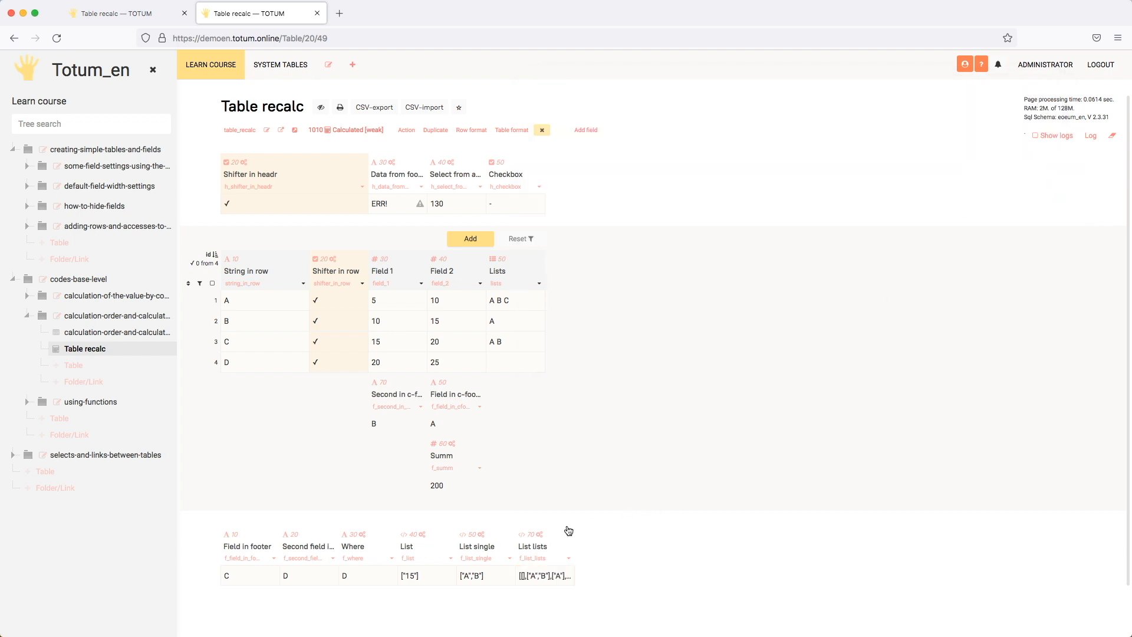
# - In List lists' code, move the selectList call onto its own line two rows down and name that line list
pyautogui.click(570, 561)
pyautogui.scroll(-10, 459, 399)
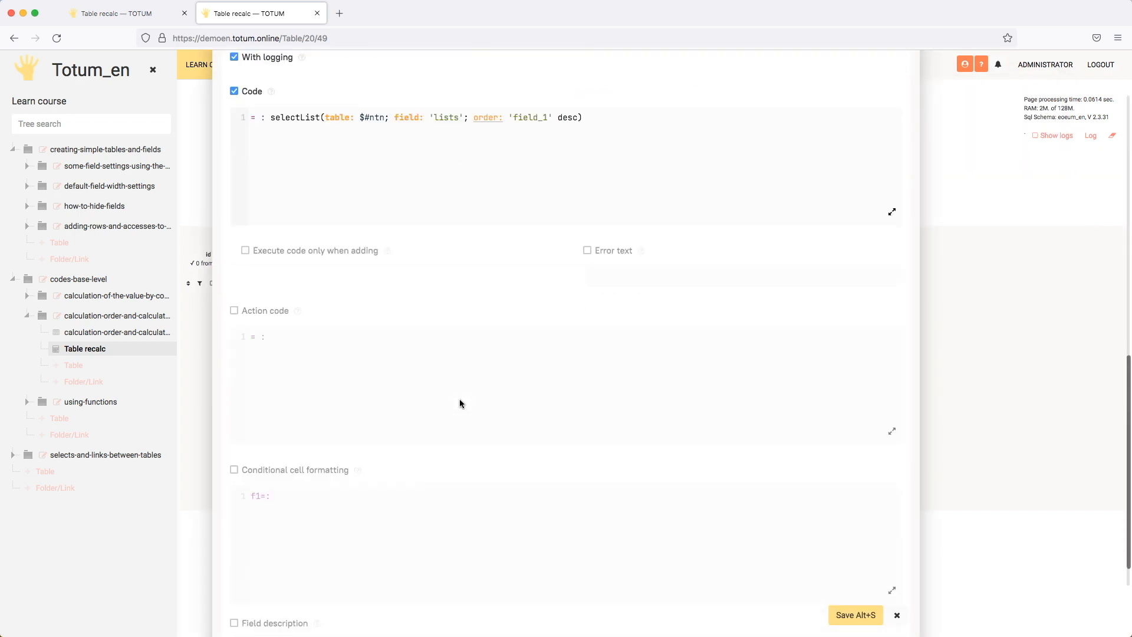
pyautogui.scroll(1, 458, 399)
pyautogui.scroll(1, 458, 398)
pyautogui.click(269, 217)
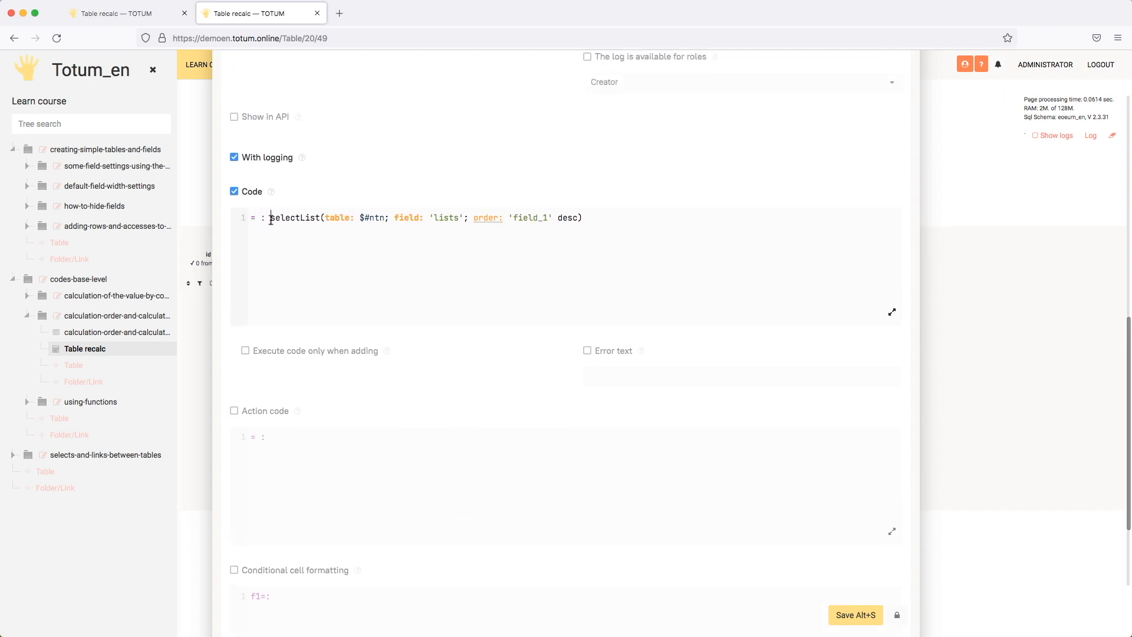
pyautogui.press('Return')
pyautogui.press('Return')
pyautogui.write('list:')
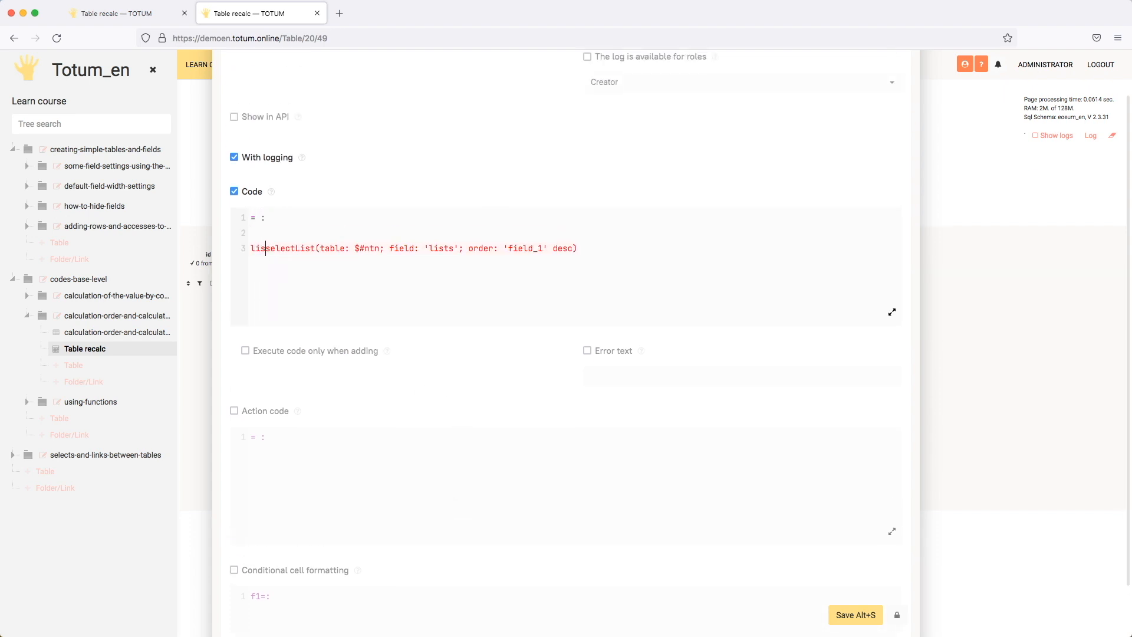
# - Set the start line of List lists' code to listTrain(list: $list) and save the field
pyautogui.click(281, 217)
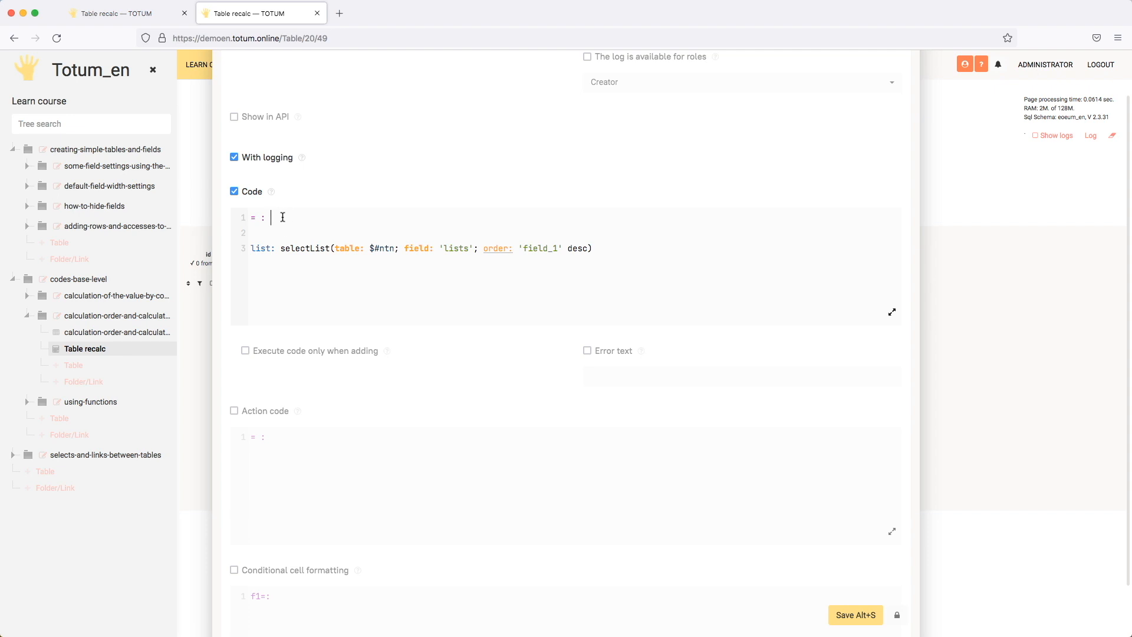
pyautogui.write('list')
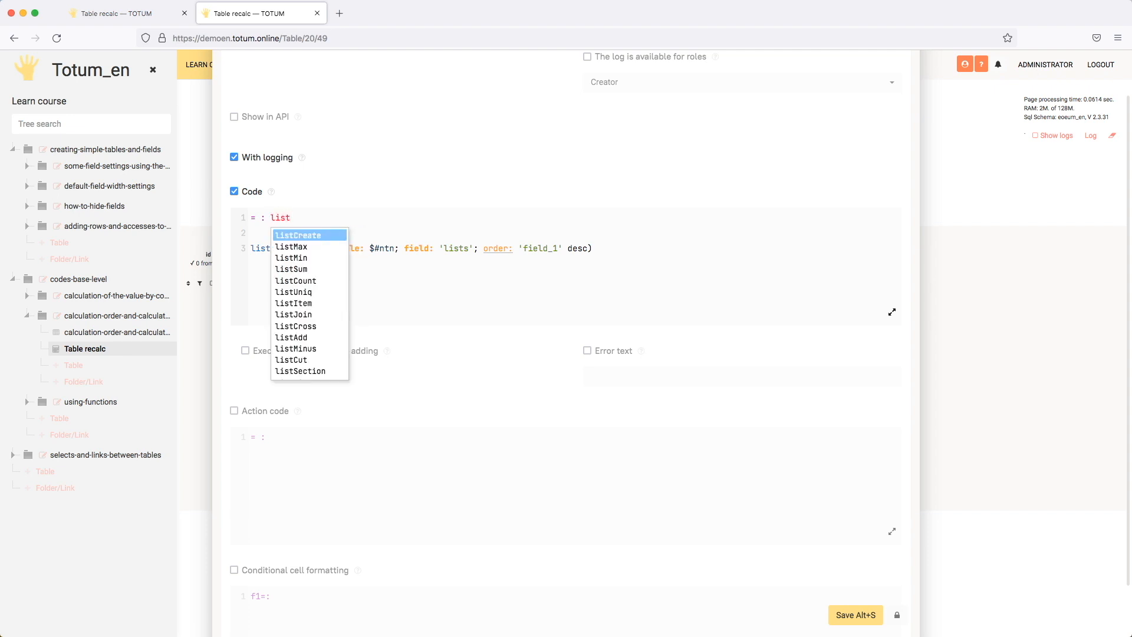
pyautogui.write('tr')
pyautogui.press('Return')
pyautogui.write('list: ')
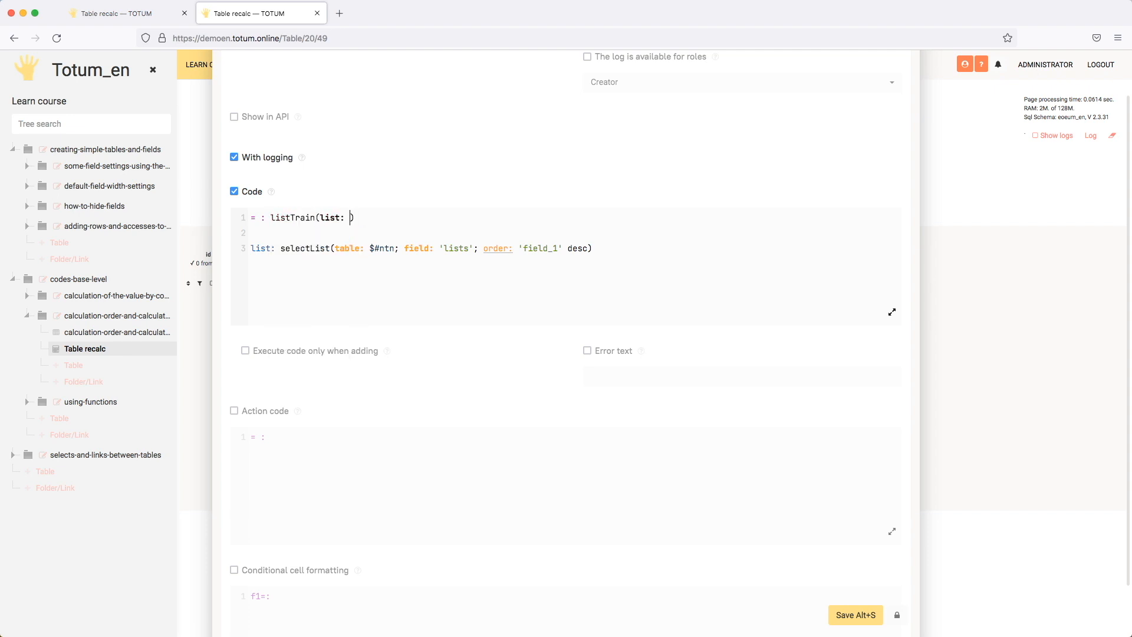
pyautogui.write('$list')
pyautogui.click(856, 615)
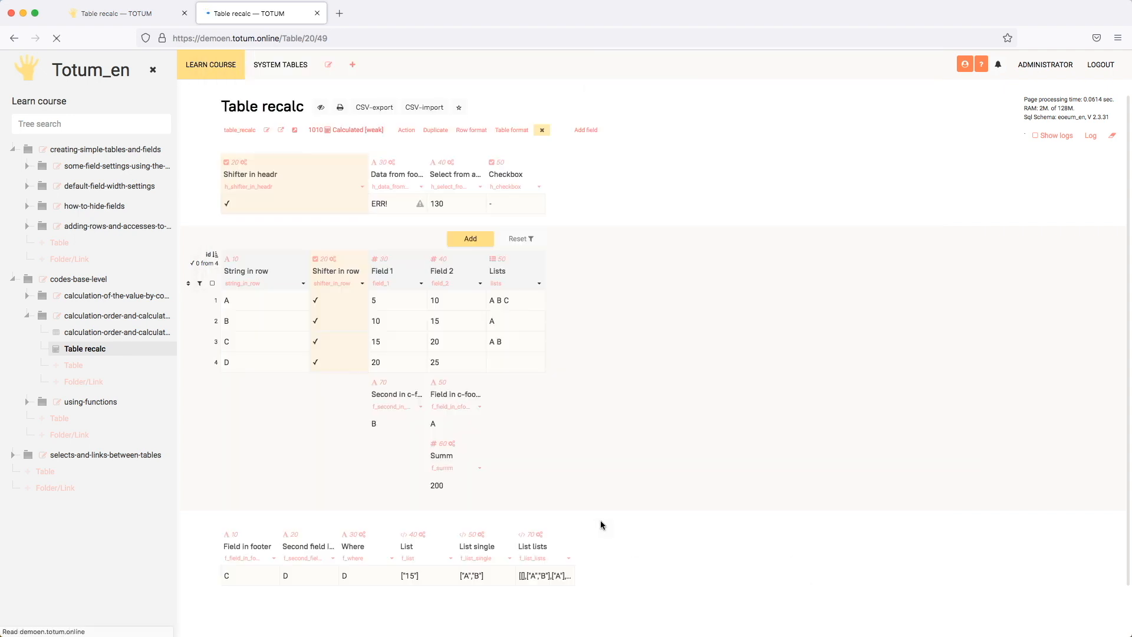
# - Examine the elements of the List lists value produced by listTrain
pyautogui.doubleClick(540, 577)
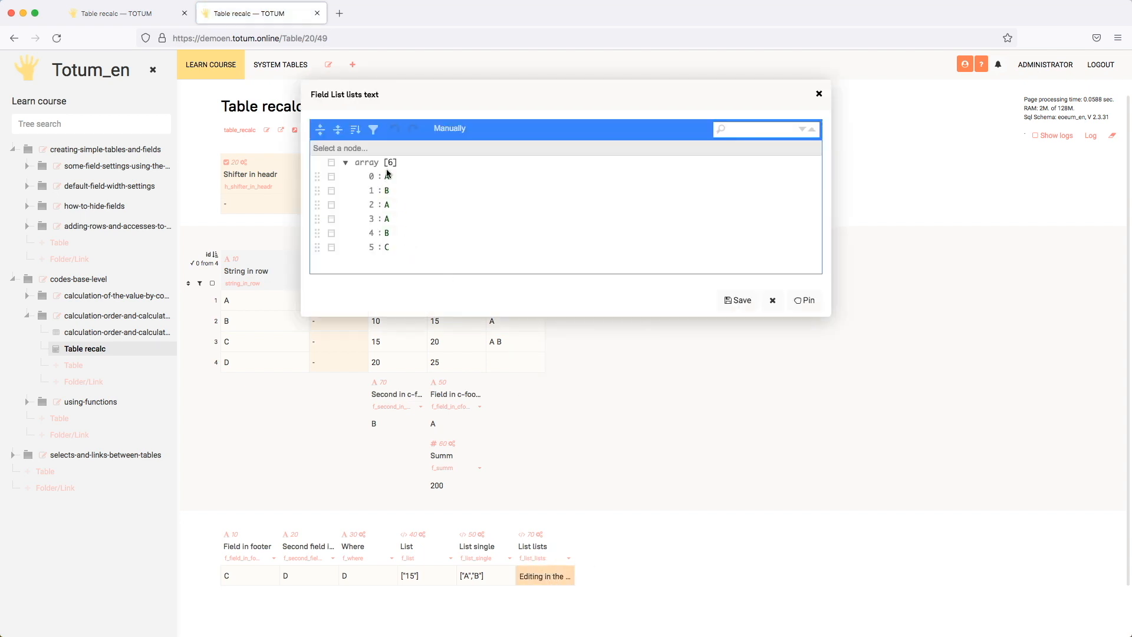
pyautogui.moveTo(468, 104); pyautogui.dragTo(742, 107)
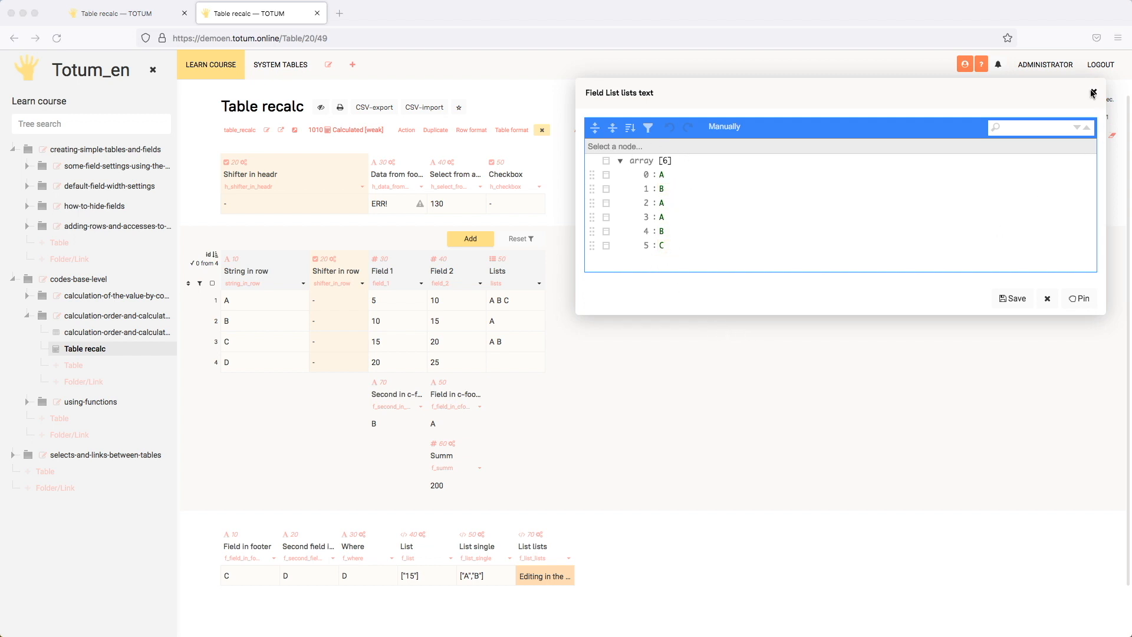
pyautogui.click(1094, 92)
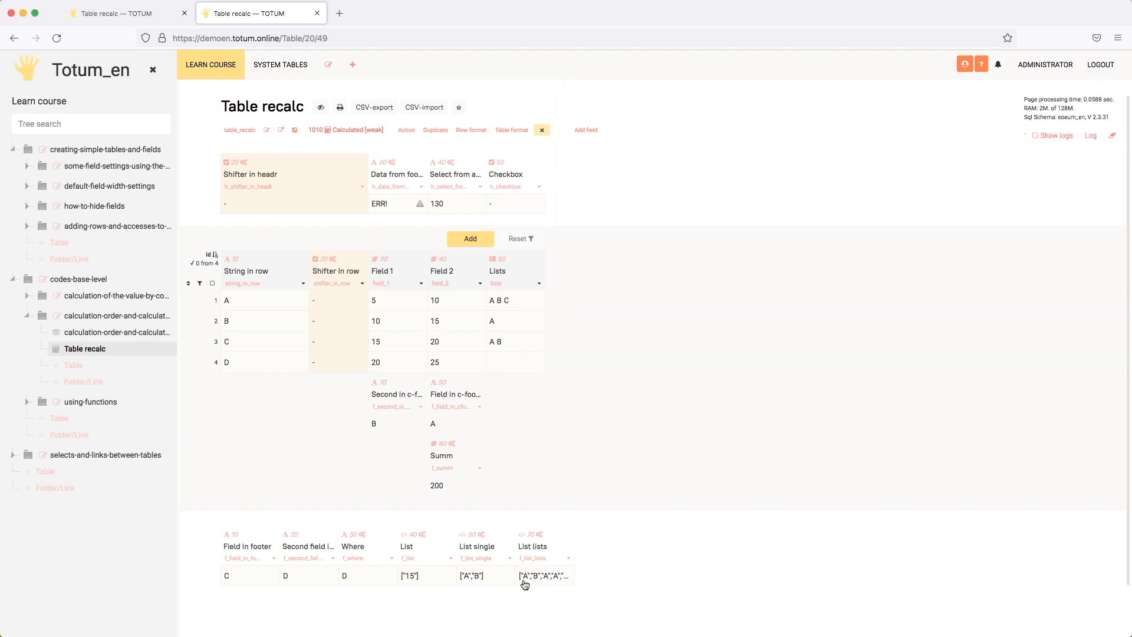
# - Insert a footer field titled Value form list after List lists and enable its code
pyautogui.click(571, 560)
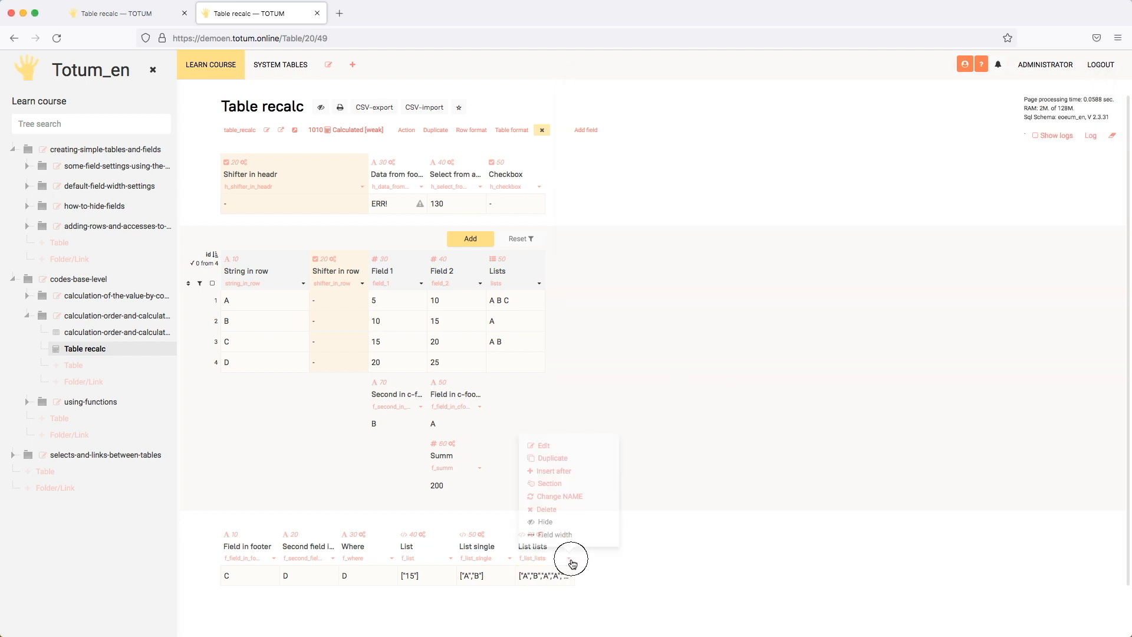
pyautogui.click(554, 471)
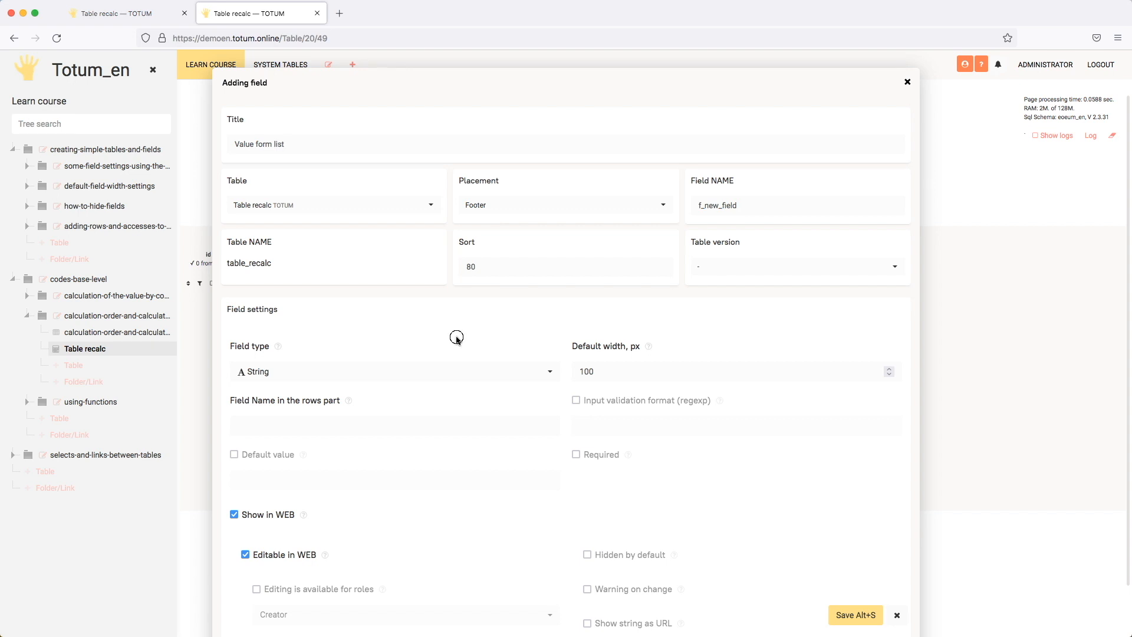
pyautogui.scroll(-3, 697, 538)
pyautogui.scroll(-5, 697, 537)
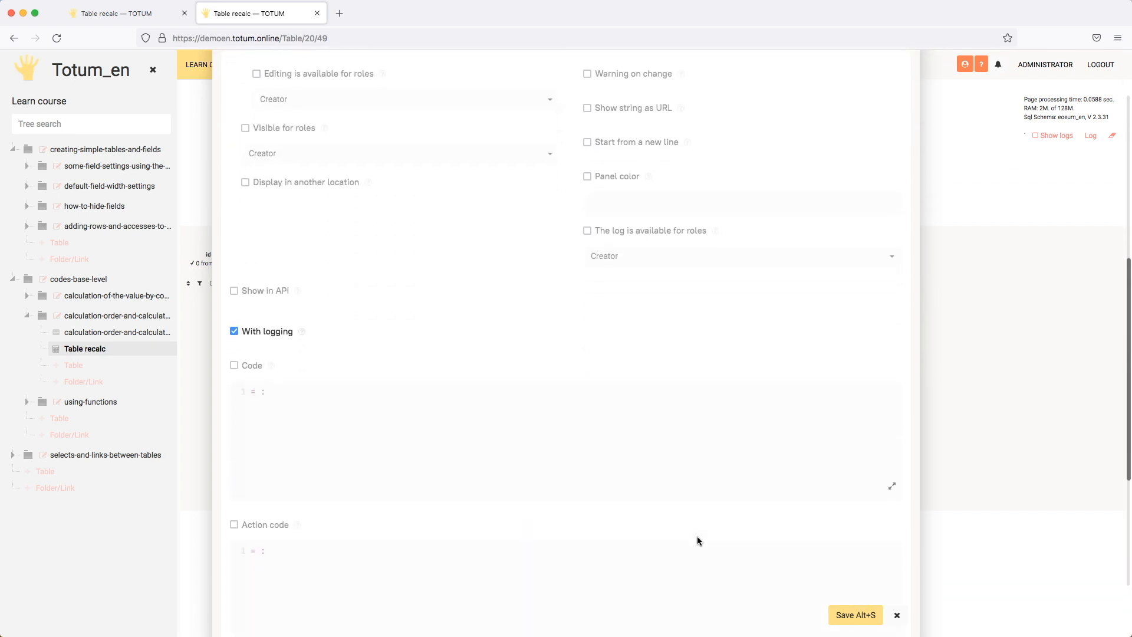
pyautogui.click(252, 365)
pyautogui.click(322, 387)
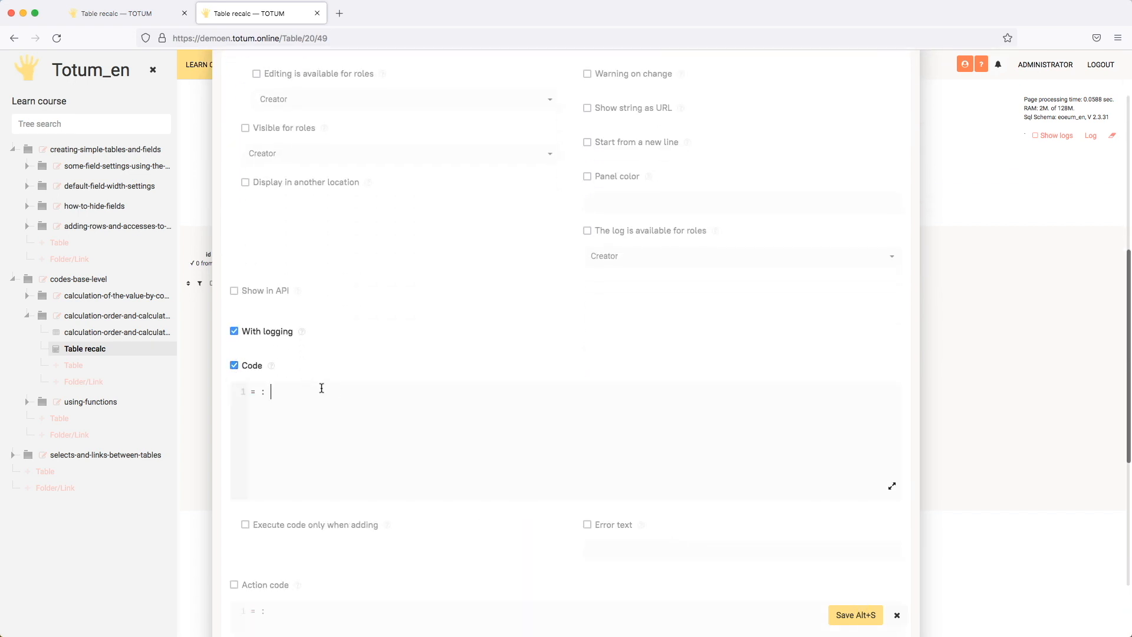
# - Set the new field's code to #f_list_lists[0] and save the field
pyautogui.write('#f_li')
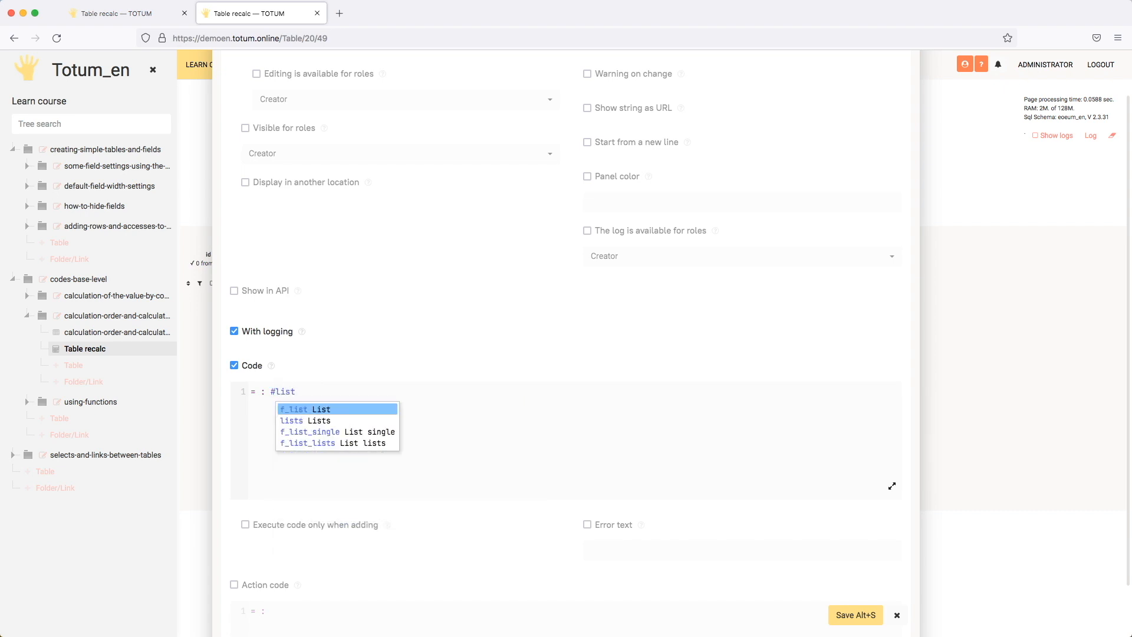
pyautogui.write('st')
pyautogui.press('Down')
pyautogui.press('Down')
pyautogui.press('Down')
pyautogui.press('Return')
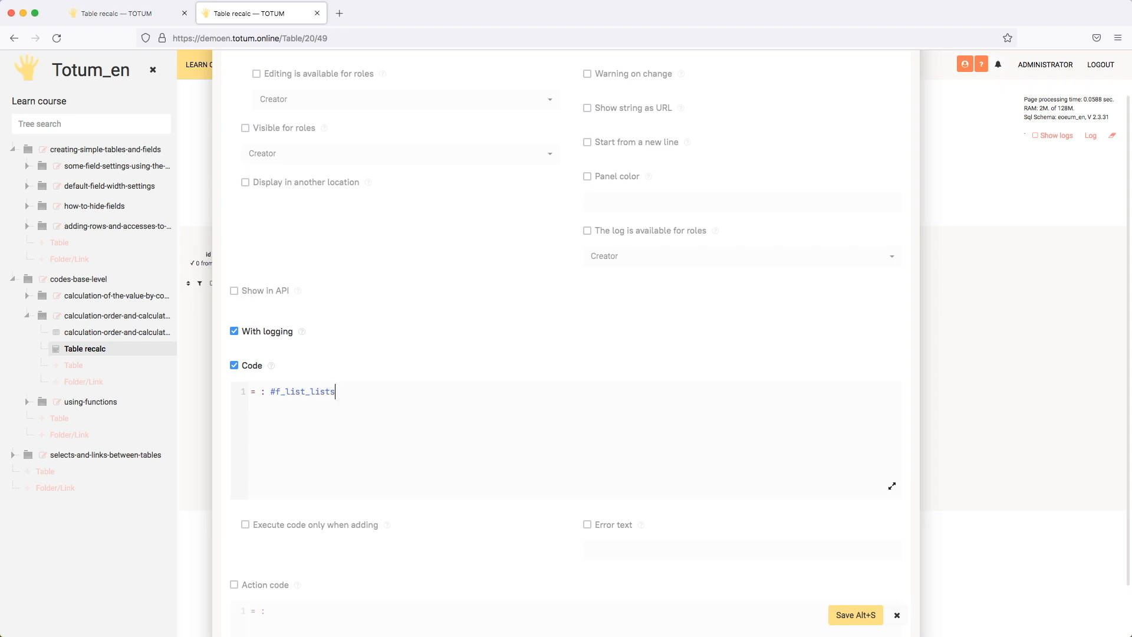
pyautogui.write('[]')
pyautogui.write('0')
pyautogui.hotkey('alt', 's')
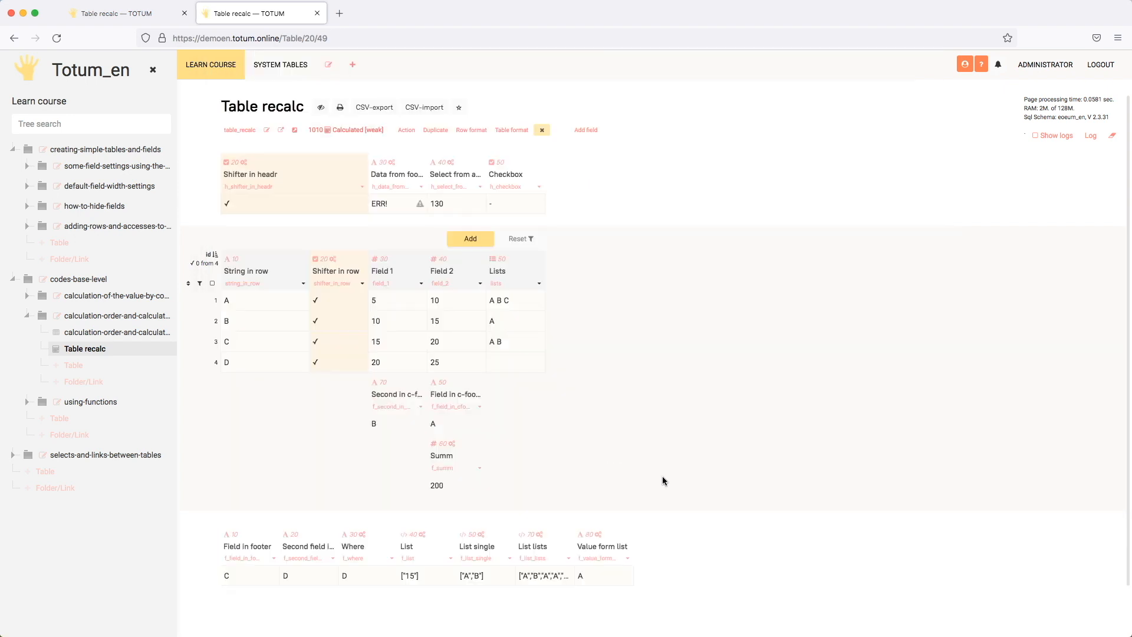
# - Check the List lists value, change the Value form list code to #f_list_lists[1], and save the field
pyautogui.click(537, 579)
pyautogui.click(538, 579)
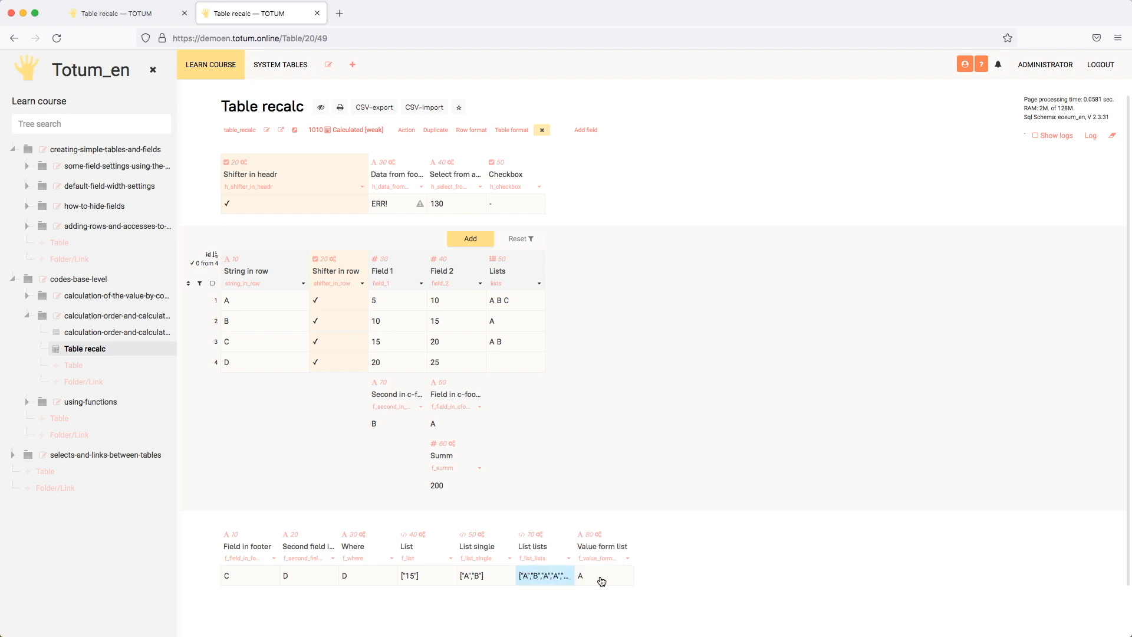
pyautogui.click(625, 559)
pyautogui.scroll(-10, 531, 502)
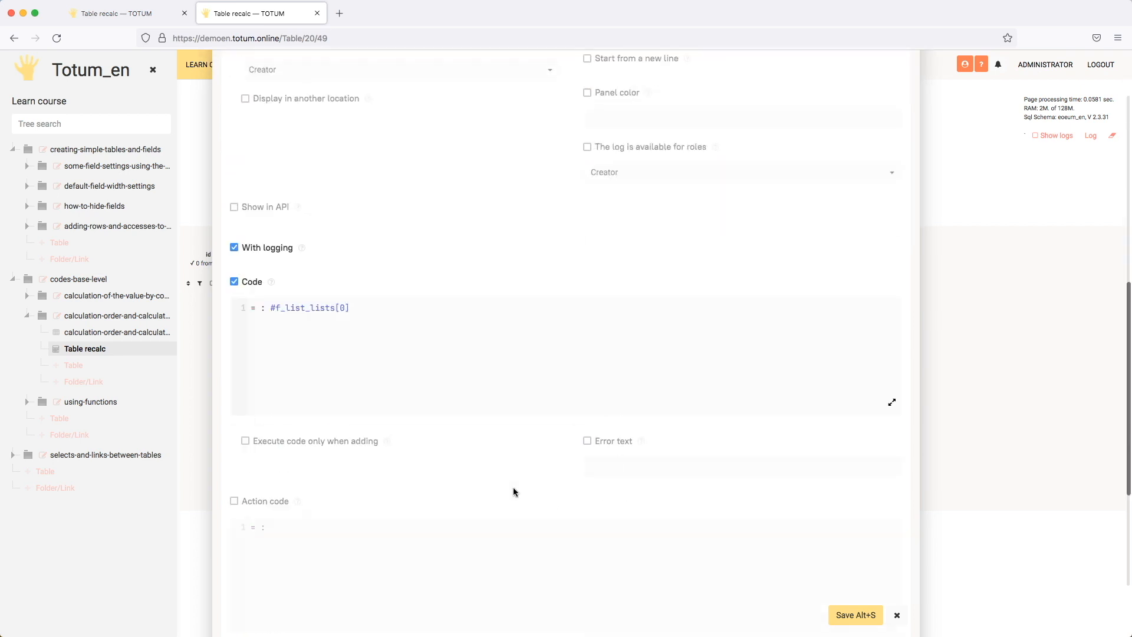
pyautogui.scroll(-4, 513, 492)
pyautogui.scroll(3, 513, 492)
pyautogui.click(343, 210)
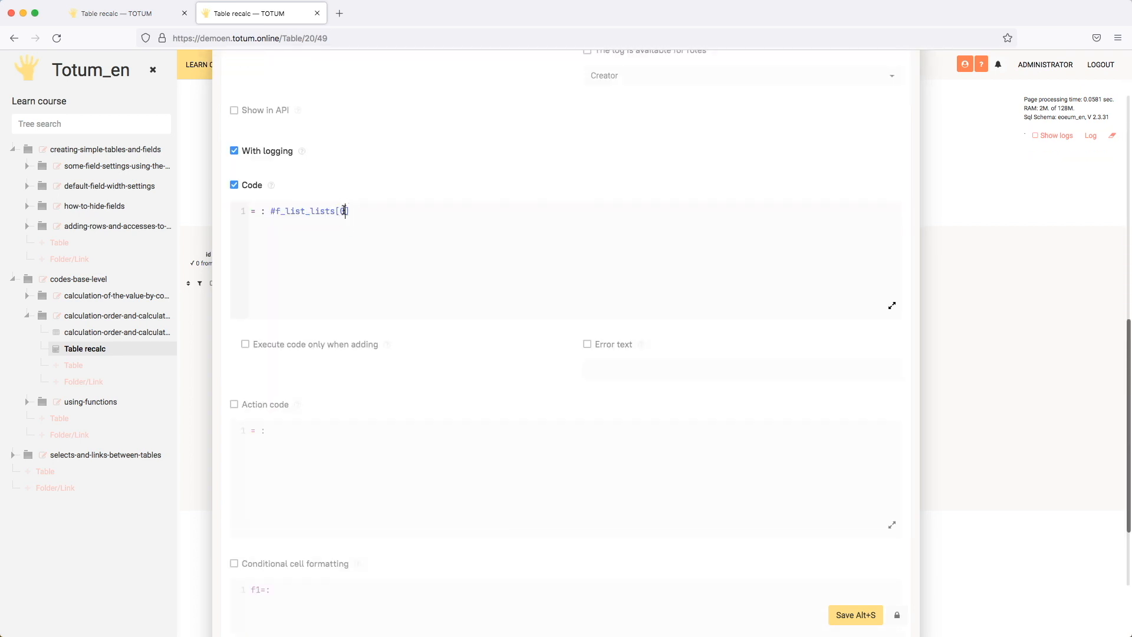
pyautogui.press('BackSpace')
pyautogui.write('1')
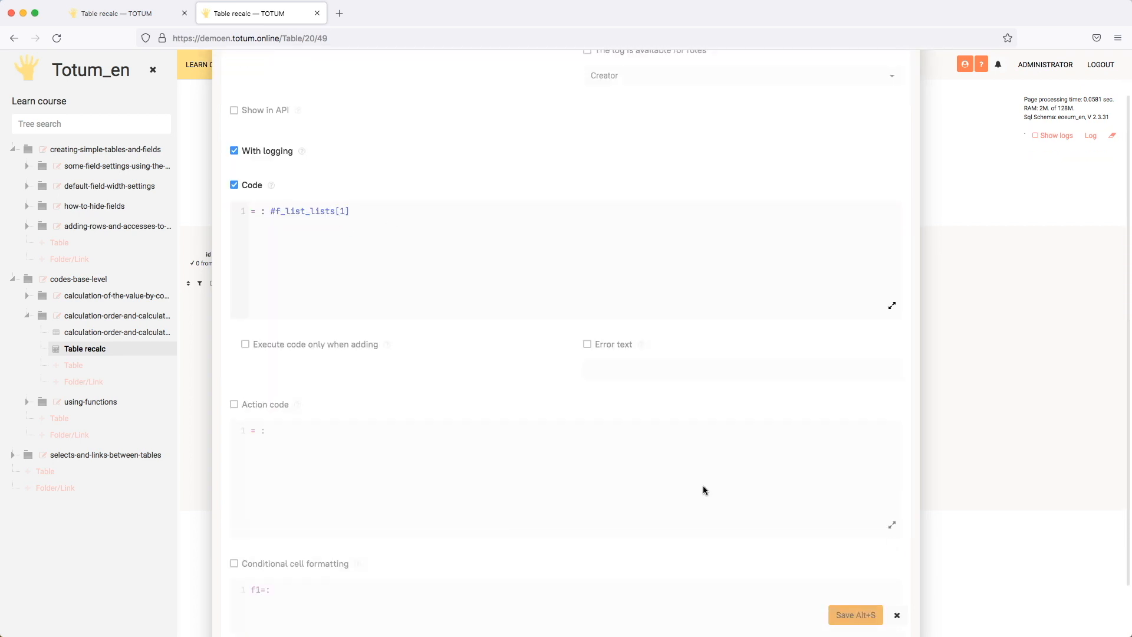
pyautogui.hotkey('alt', 's')
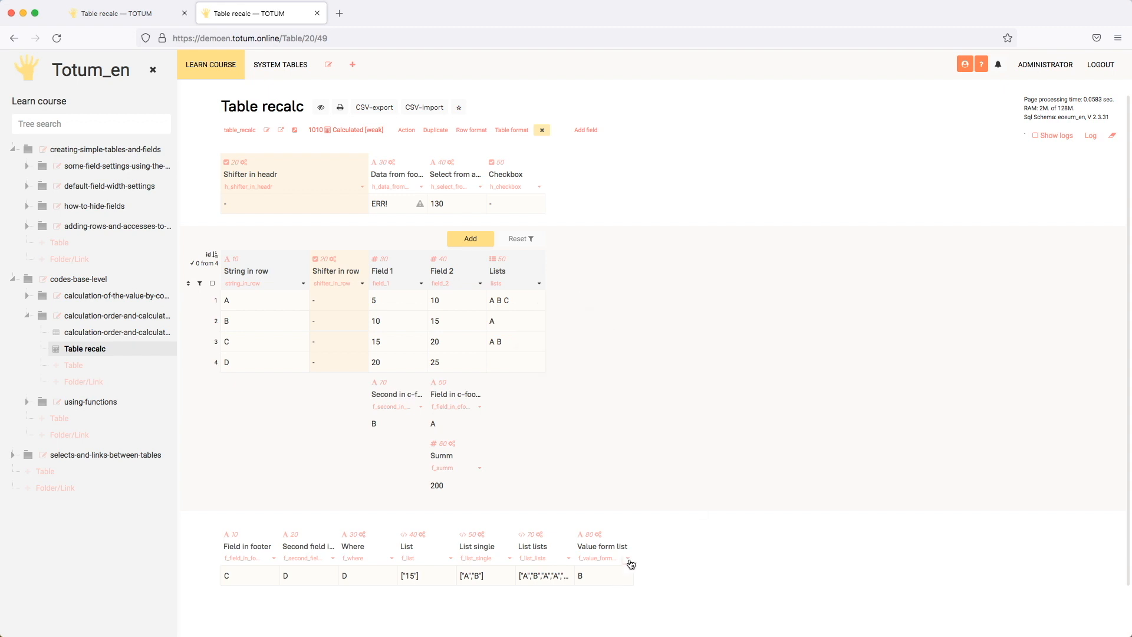
# - Open the Value form list field's code and try replacing the f_list_lists index with 0 and a field reference
pyautogui.click(629, 560)
pyautogui.scroll(-12, 390, 444)
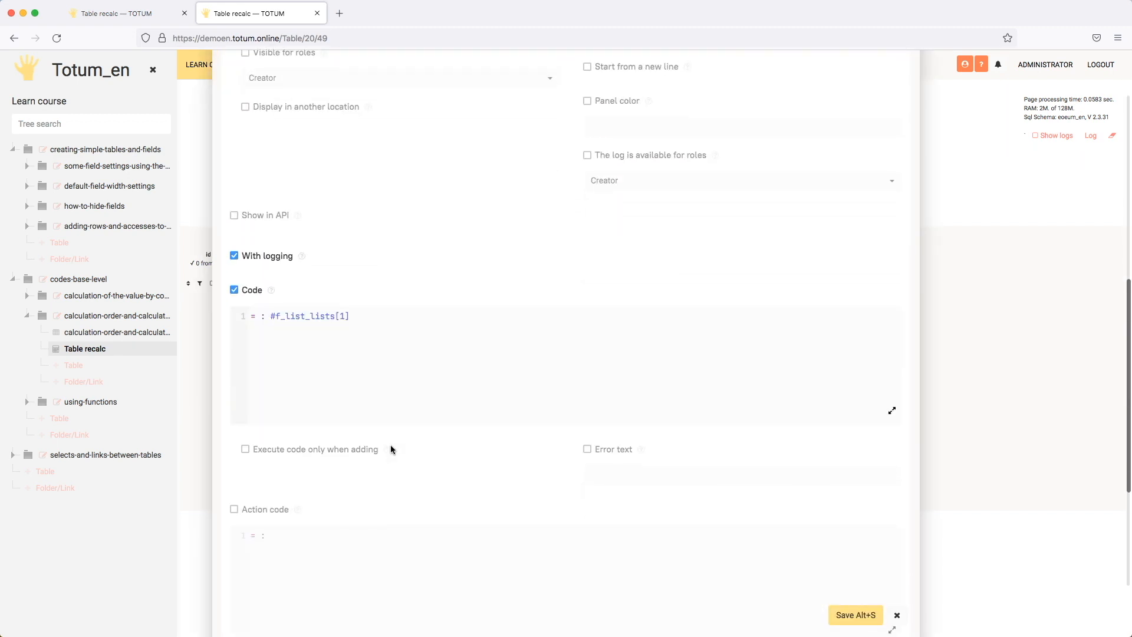
pyautogui.click(348, 318)
pyautogui.press('BackSpace')
pyautogui.write('0')
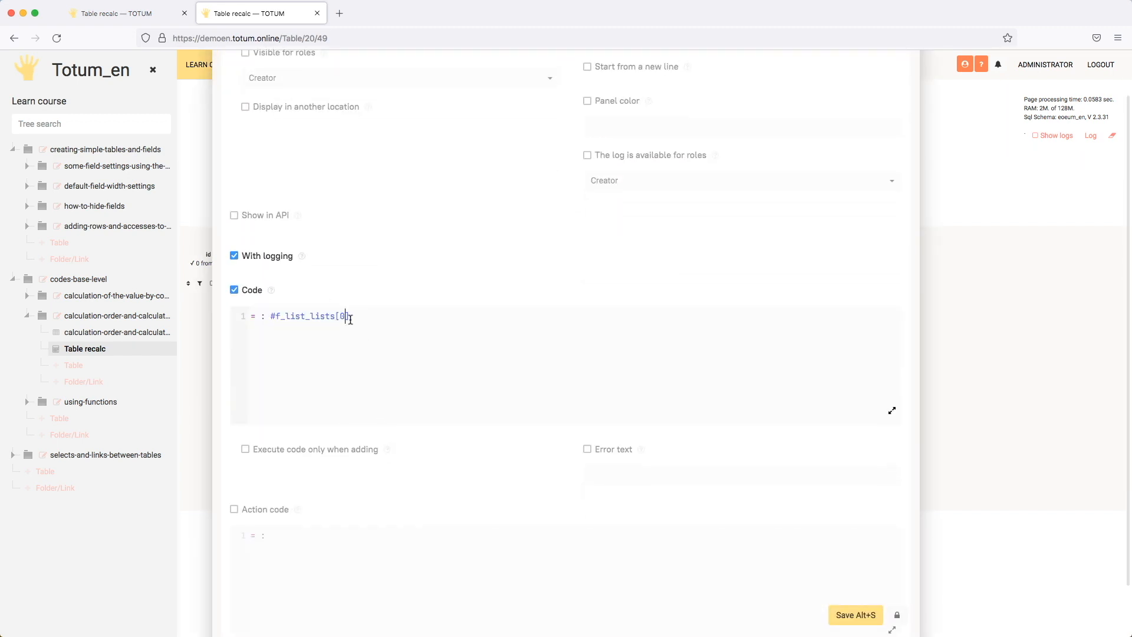
pyautogui.press('BackSpace')
pyautogui.write('#fiel')
pyautogui.hotkey('shift', 'Left')
pyautogui.hotkey('shift', 'Left')
pyautogui.hotkey('shift', 'Left')
pyautogui.hotkey('shift', 'Left')
# - Set the Value form list code to #f_list_lists[$num] with a line num: 0, save the field, and check its value
pyautogui.write('$num]  num: 0')
pyautogui.moveTo(336, 315); pyautogui.dragTo(364, 316)
pyautogui.click(354, 316)
pyautogui.doubleClick(342, 316)
pyautogui.click(847, 615)
pyautogui.click(594, 576)
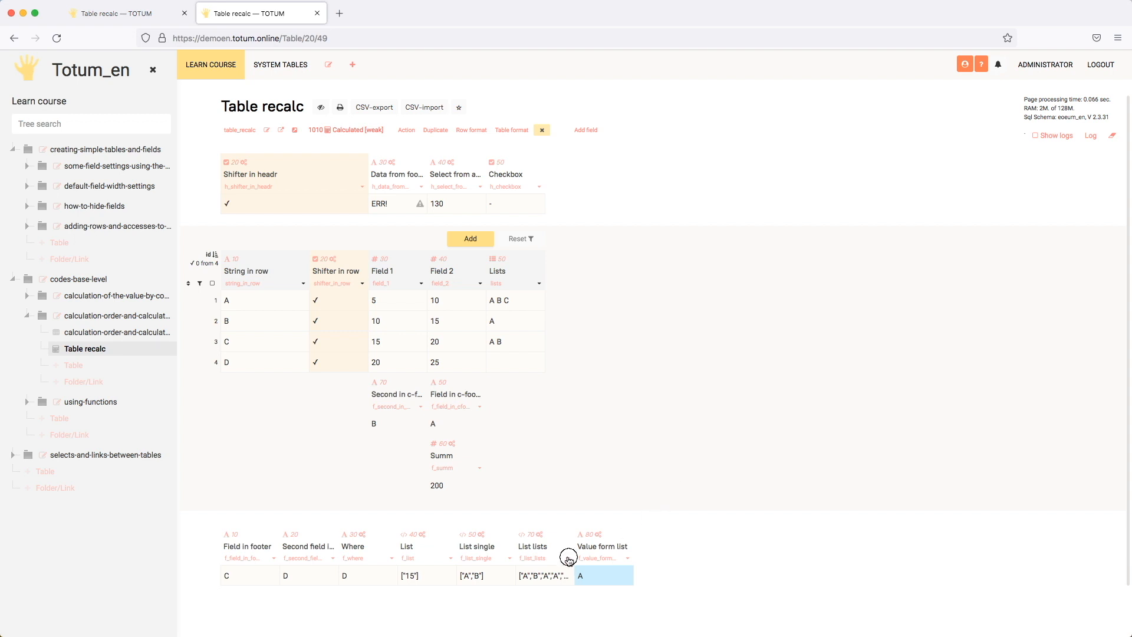
# - Remove the listTrain wrapper from the List lists code, leaving selectList(table: $#ntn; field: 'lists'; order: 'field_1' desc), and save the field
pyautogui.click(583, 548)
pyautogui.scroll(-10, 474, 441)
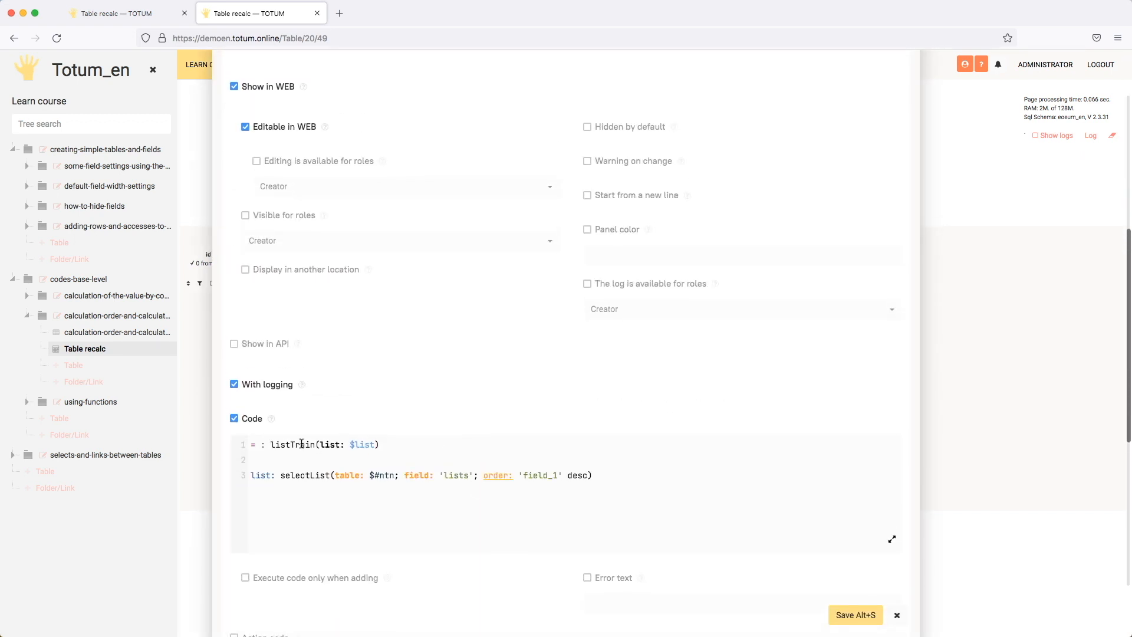
pyautogui.moveTo(271, 444); pyautogui.dragTo(278, 474)
pyautogui.press('BackSpace')
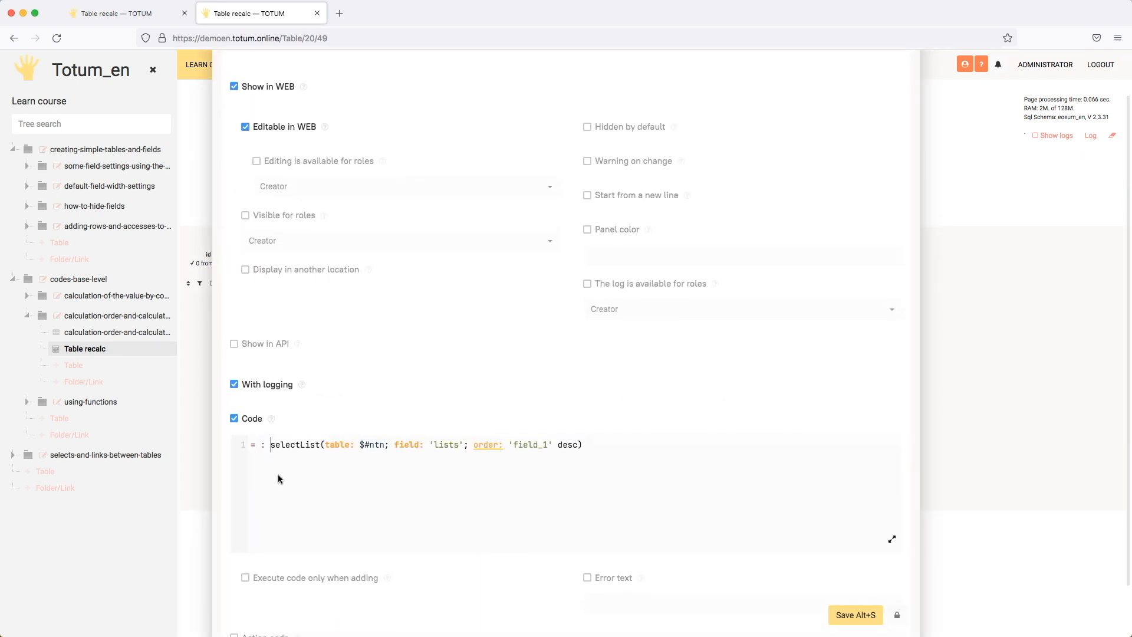
pyautogui.click(843, 615)
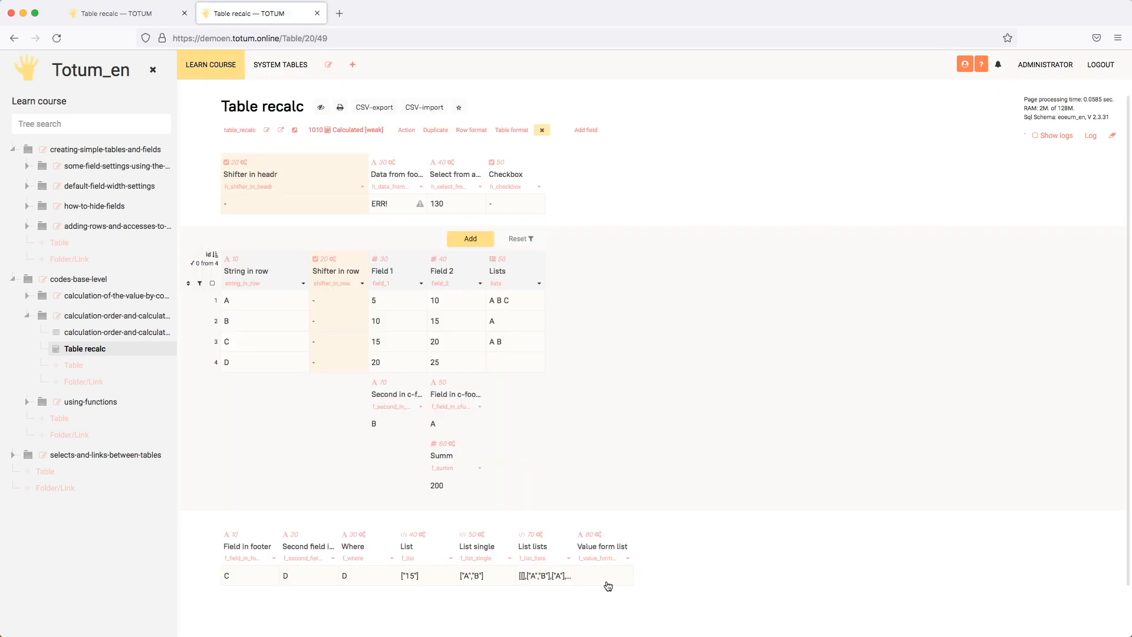
# - Examine the nested lists in the List lists value, expanding element 1 to read its items, and close the viewer
pyautogui.click(542, 582)
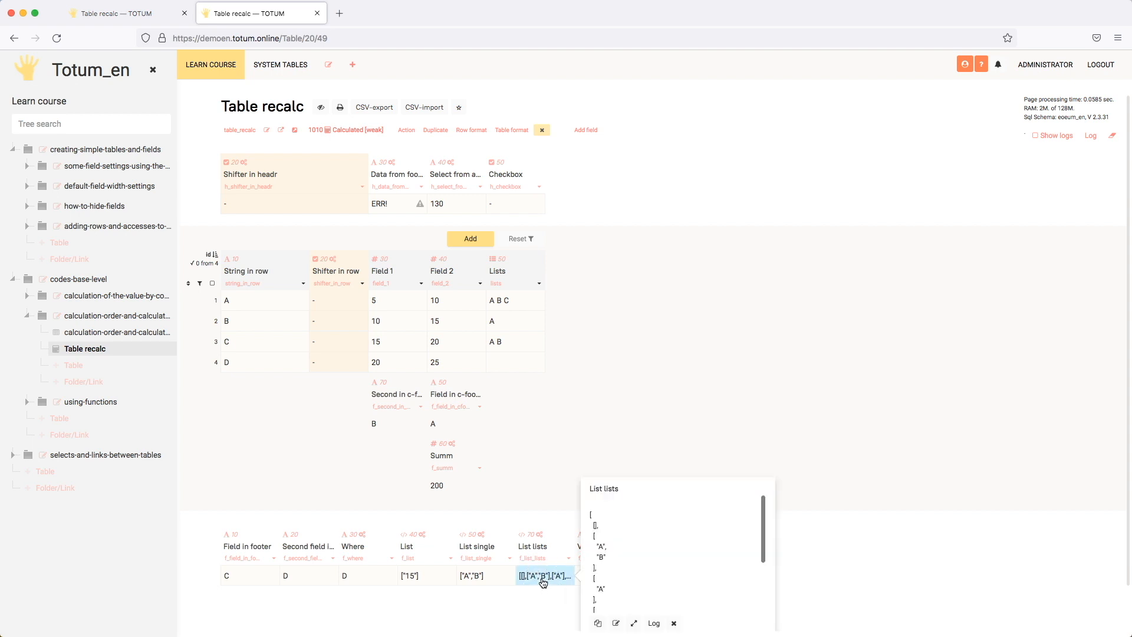
pyautogui.click(543, 574)
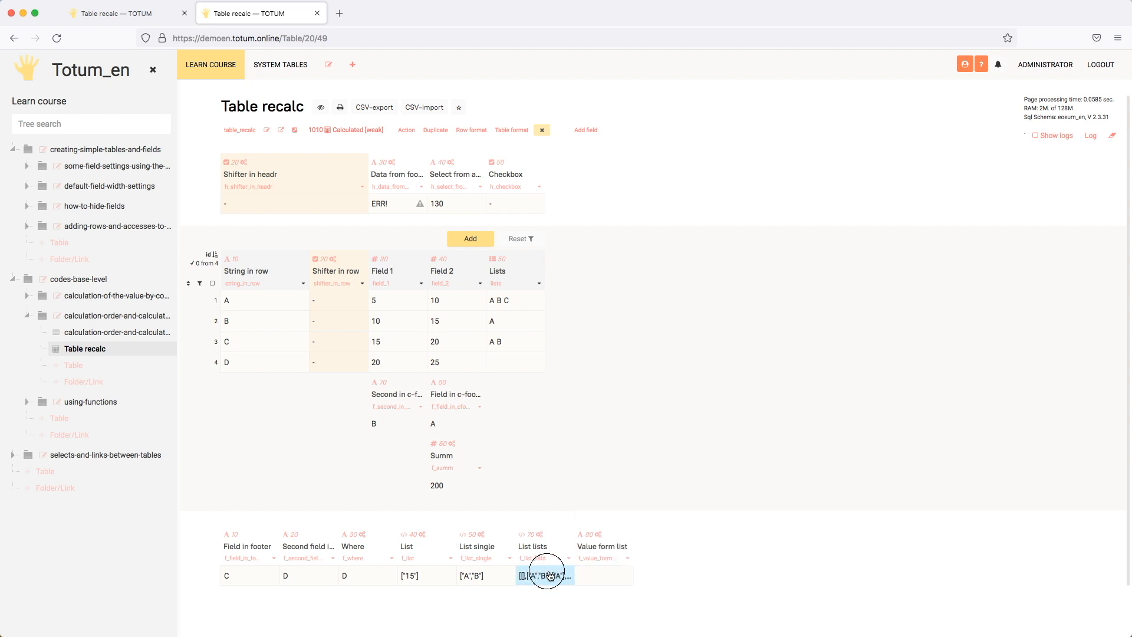
pyautogui.click(602, 576)
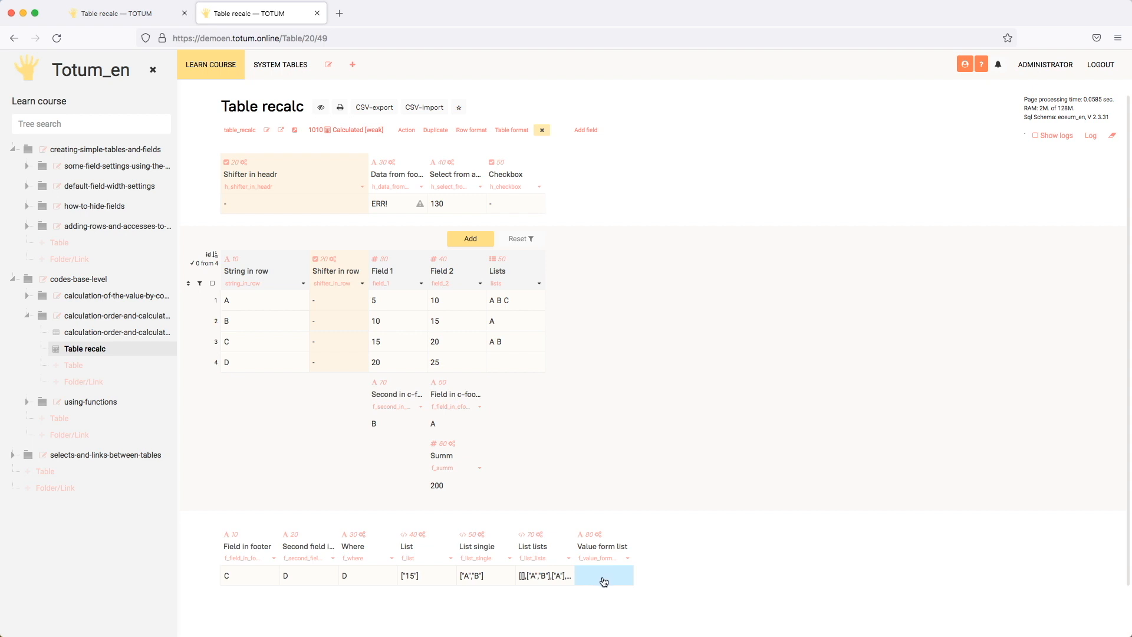
pyautogui.doubleClick(554, 575)
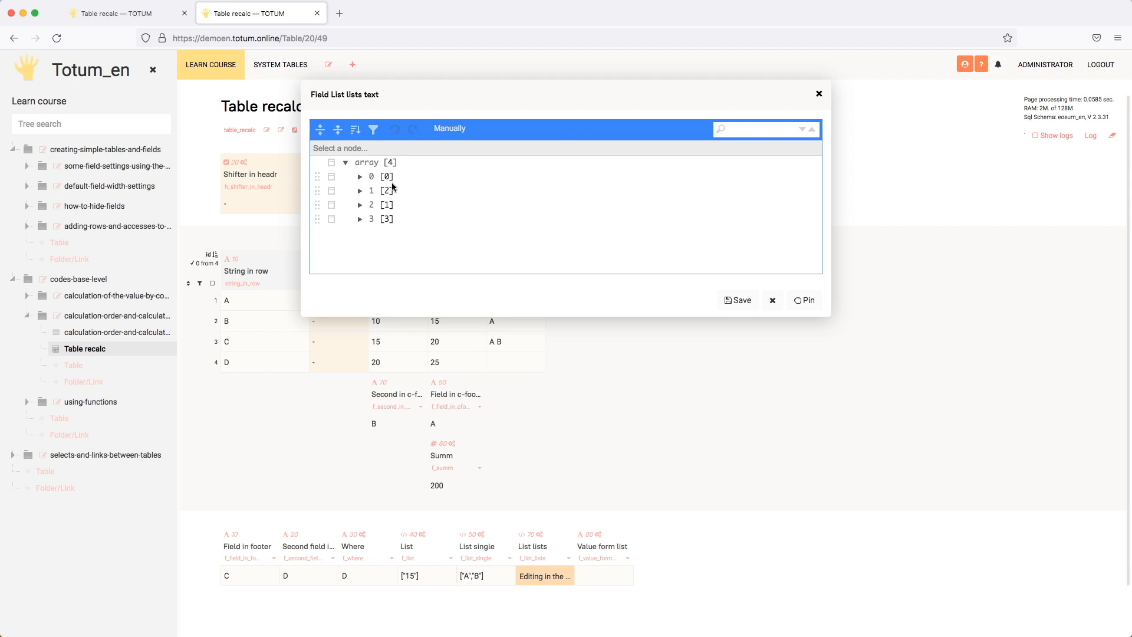
pyautogui.click(358, 197)
pyautogui.click(360, 190)
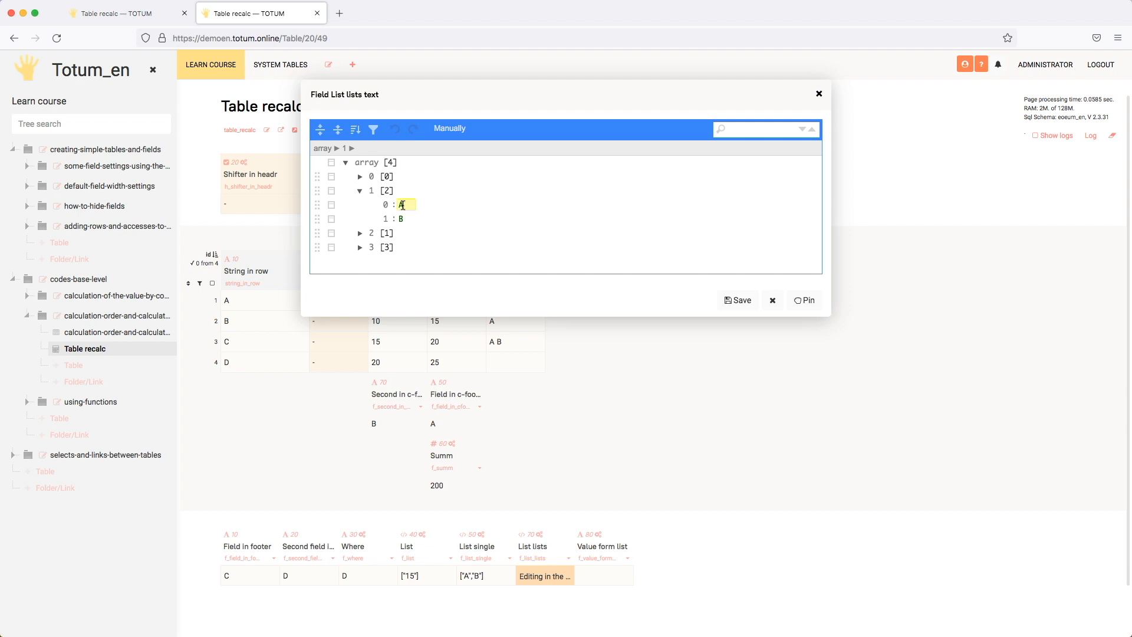
pyautogui.click(818, 94)
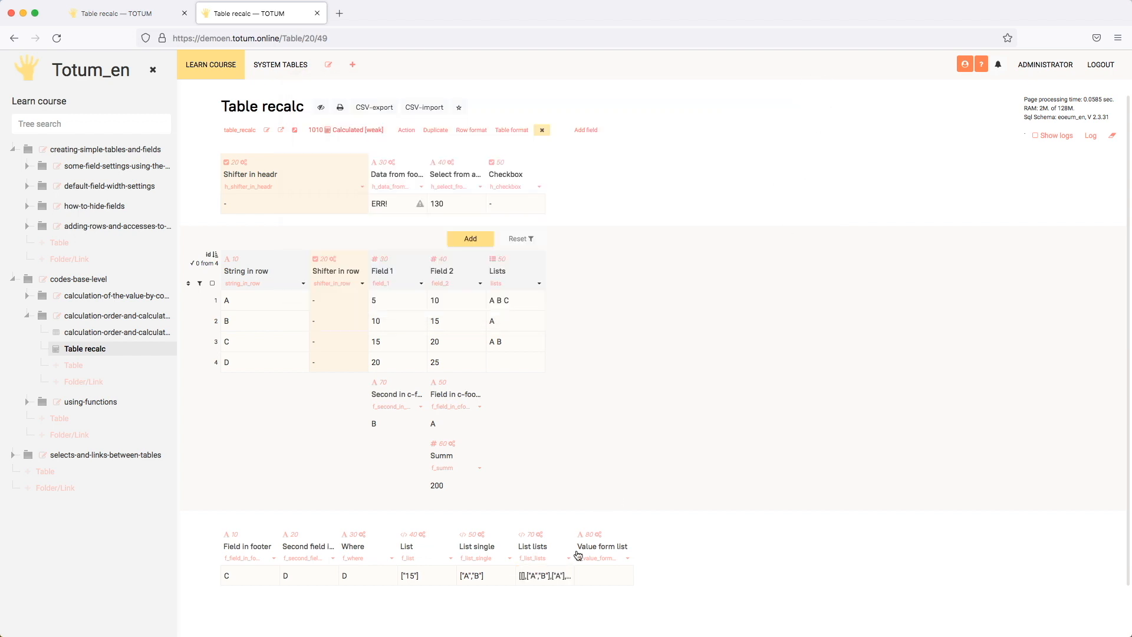
# - Replace the Value form list code with #f_list_lists[1][0], without the num line, save the field, and check its value
pyautogui.click(618, 554)
pyautogui.scroll(-10, 439, 315)
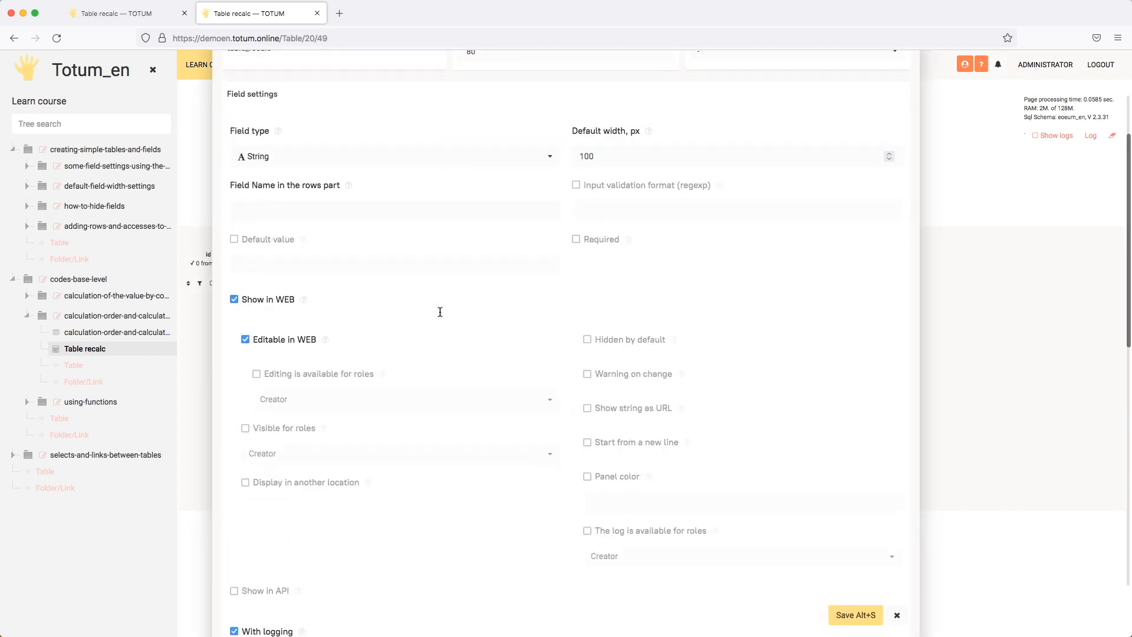
pyautogui.moveTo(303, 314); pyautogui.dragTo(251, 313)
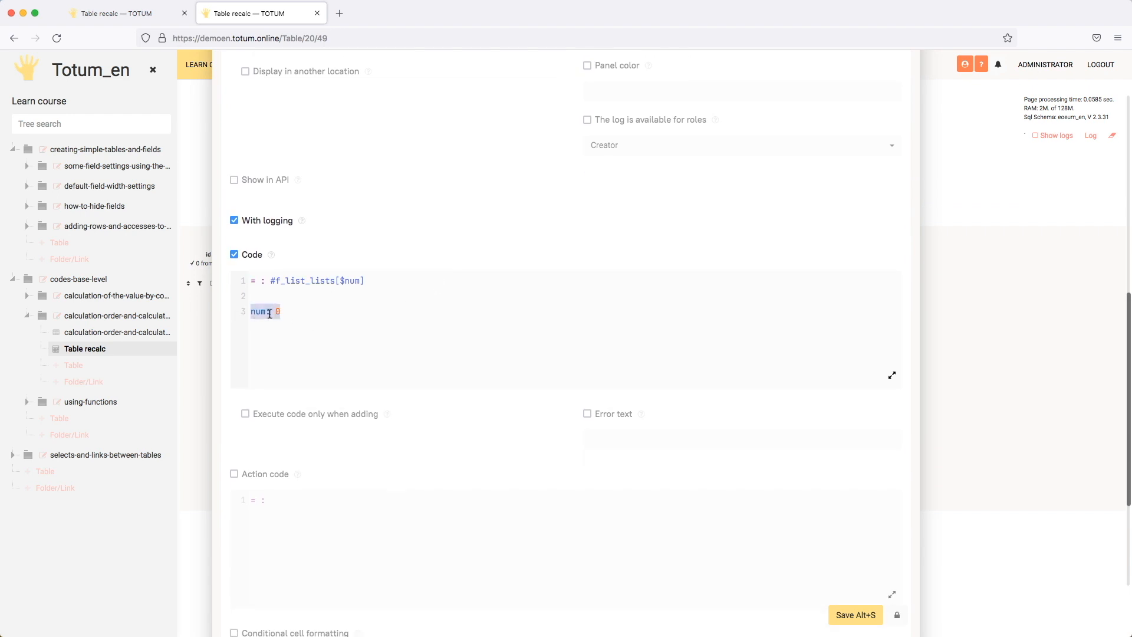
pyautogui.press('BackSpace')
pyautogui.moveTo(364, 282); pyautogui.dragTo(340, 281)
pyautogui.press('BackSpace')
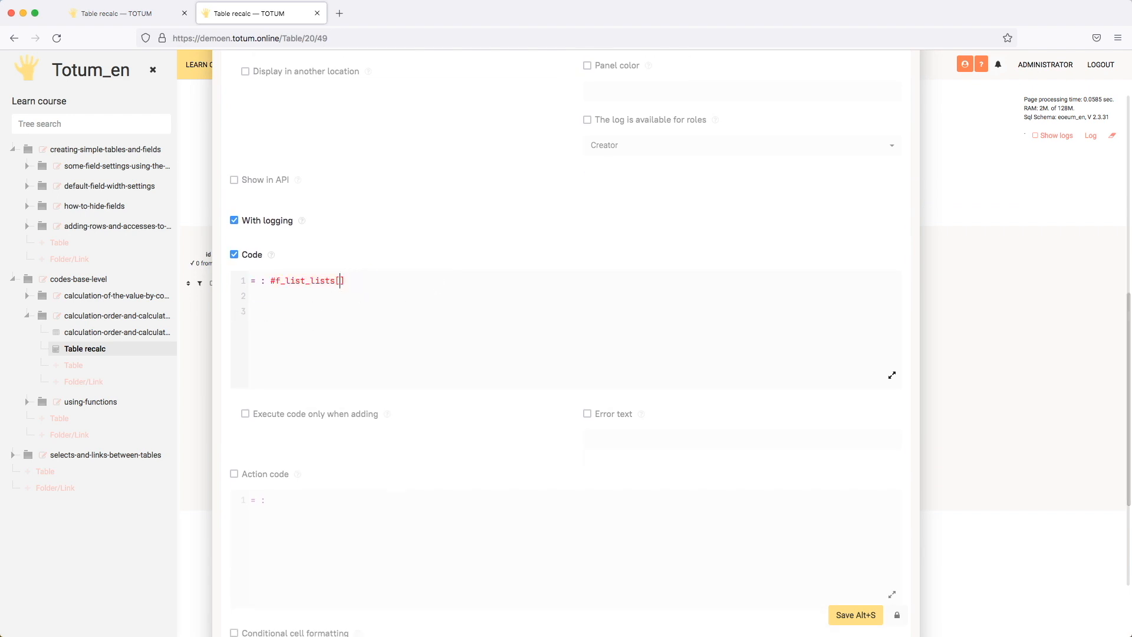
pyautogui.write('1')
pyautogui.click(373, 281)
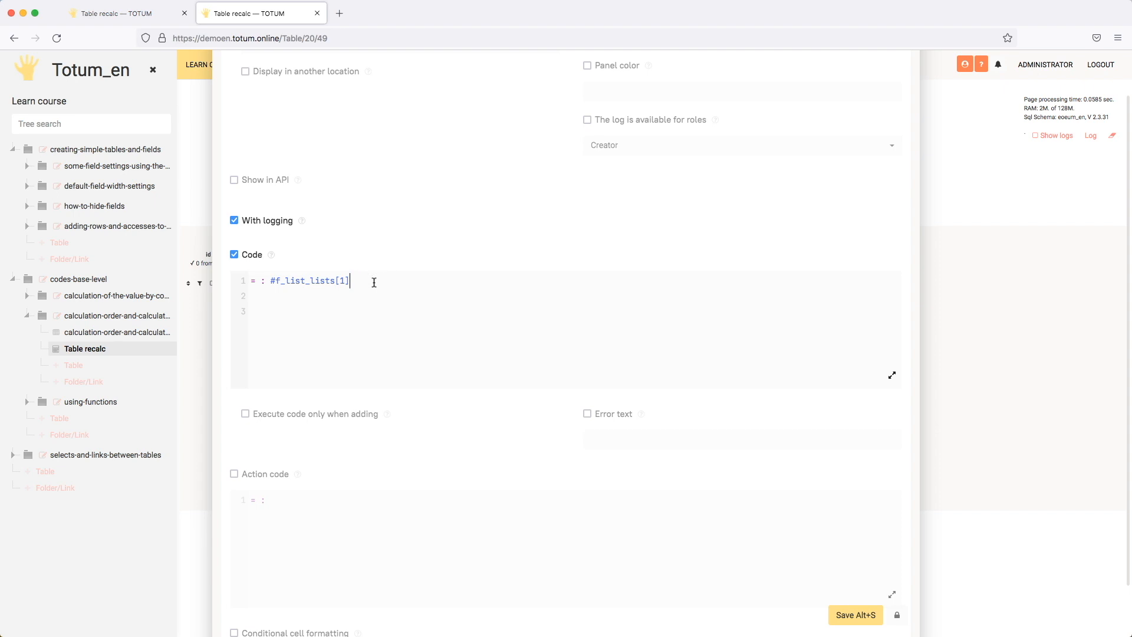
pyautogui.write('[1][0')
pyautogui.click(856, 615)
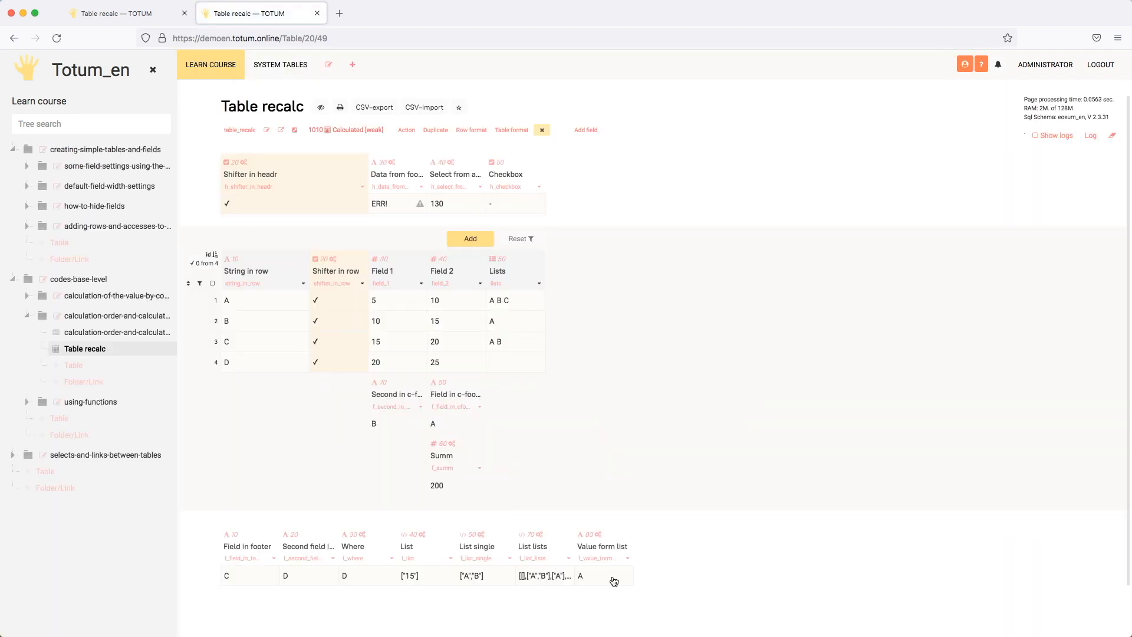
pyautogui.click(613, 581)
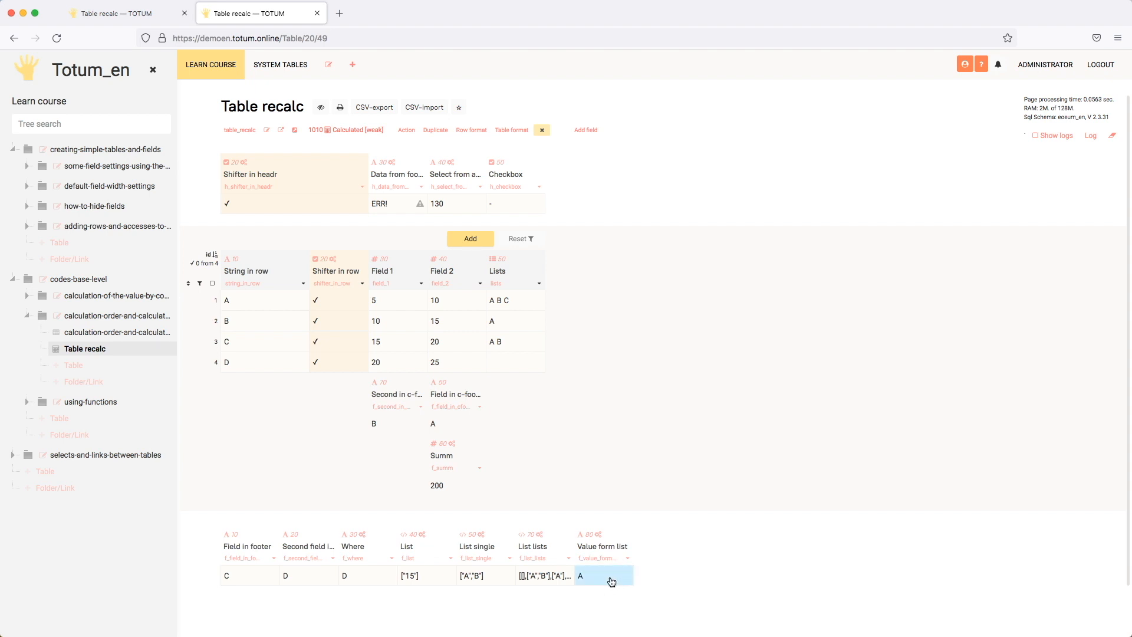